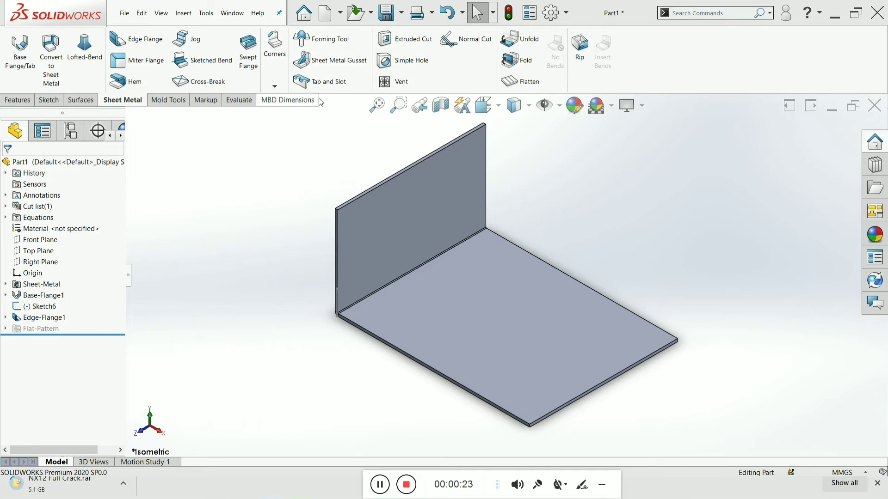
Step: Examine the sheet metal part's base flange and vertical edge flange from several angles
left_click(442, 304)
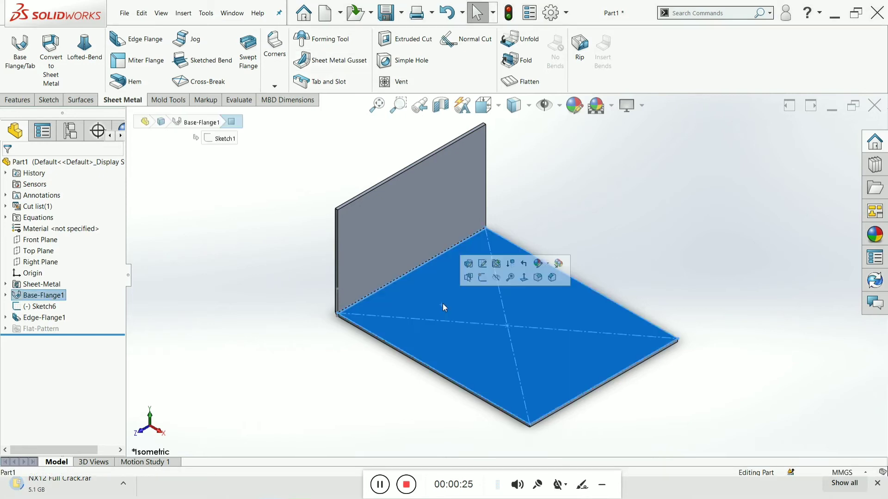
left_click(274, 236)
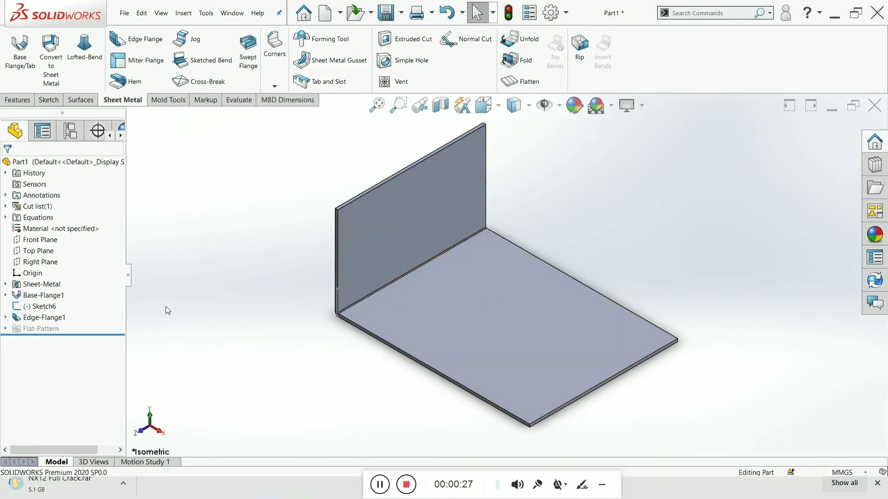
left_click(50, 295)
left_click(51, 318)
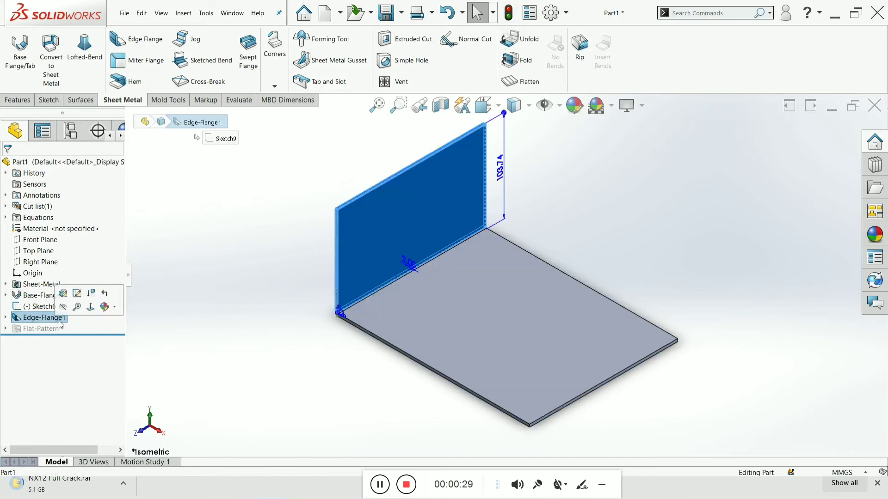
left_click(272, 300)
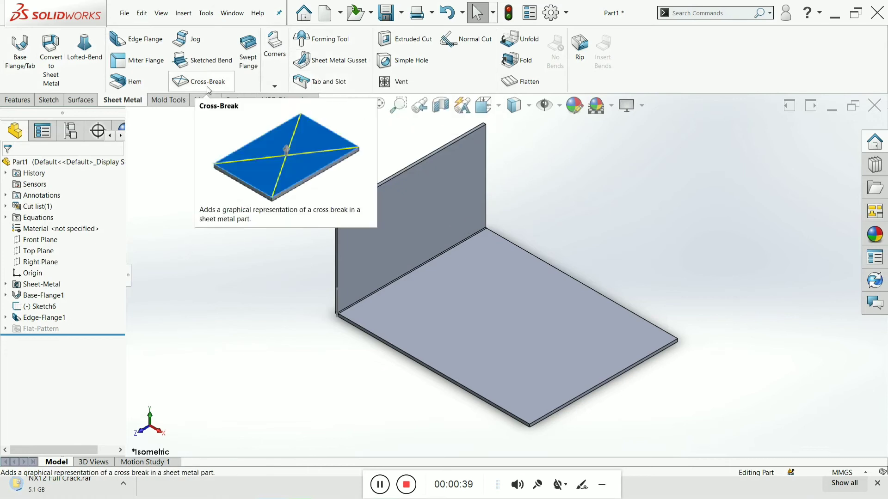
left_click(26, 101)
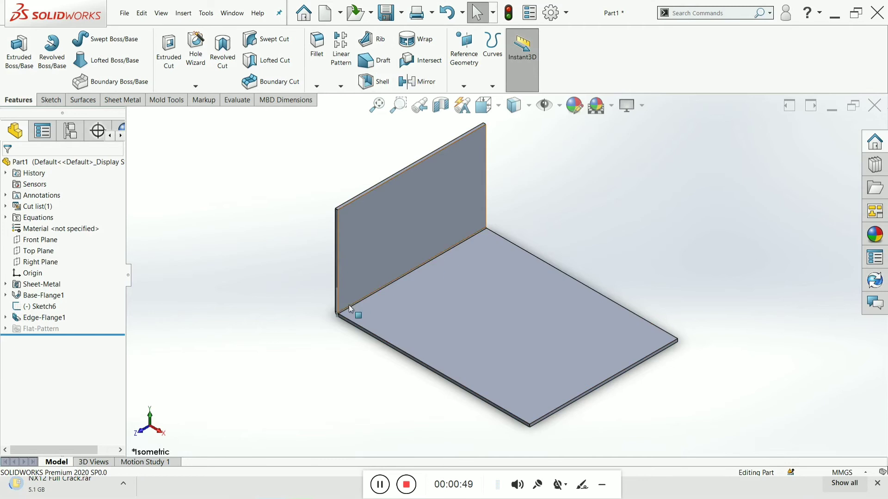
scroll(352, 305, "down", 3)
scroll(366, 315, "up", 3)
scroll(384, 301, "down", 4)
scroll(417, 268, "up", 6)
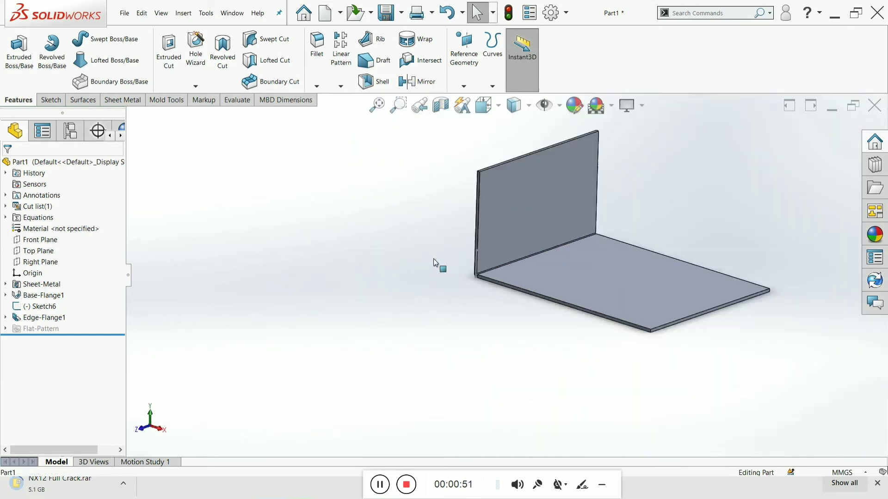
scroll(534, 261, "down", 4)
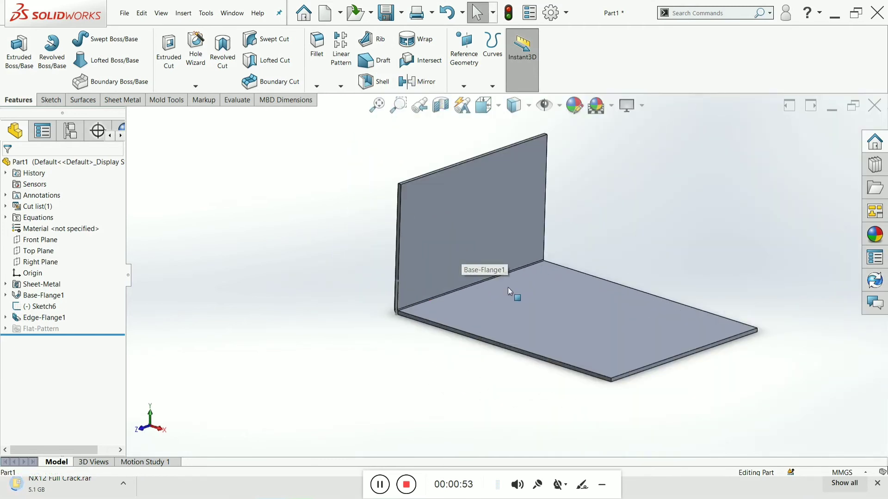
scroll(504, 293, "down", 2)
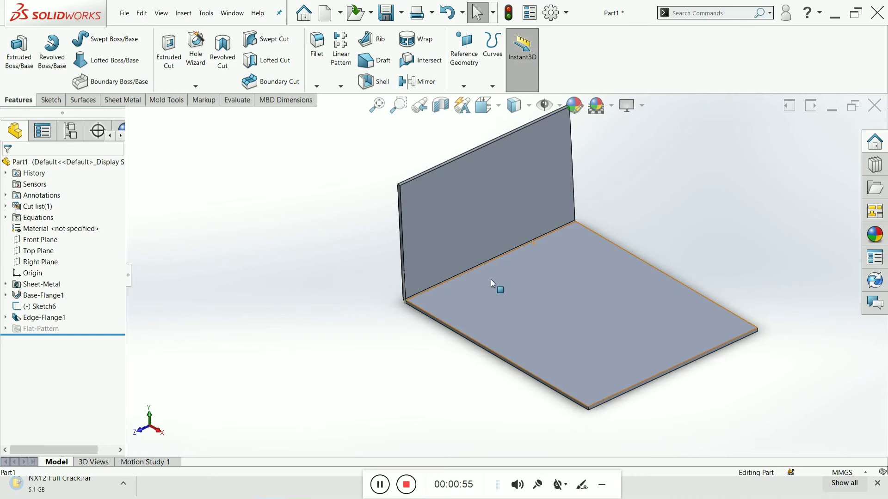
middle_click_drag(490, 272, 509, 237)
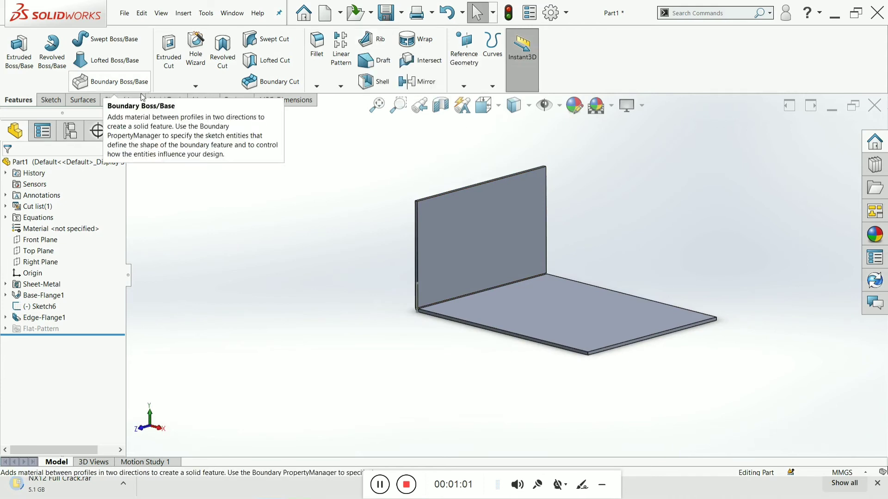
Step: Start a Sheet Metal Gusset with the vertical flange face and the base flange face as supporting faces
left_click(123, 100)
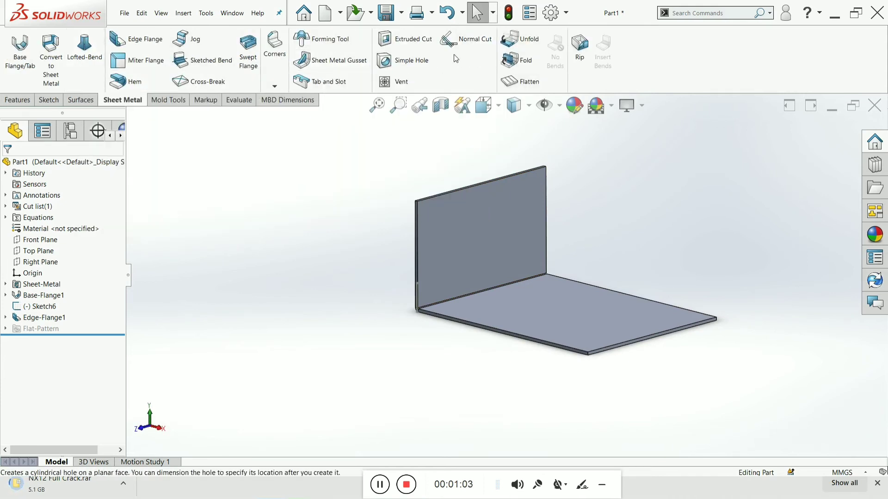
left_click(330, 65)
middle_click_drag(495, 275, 504, 281)
scroll(501, 275, "down", 3)
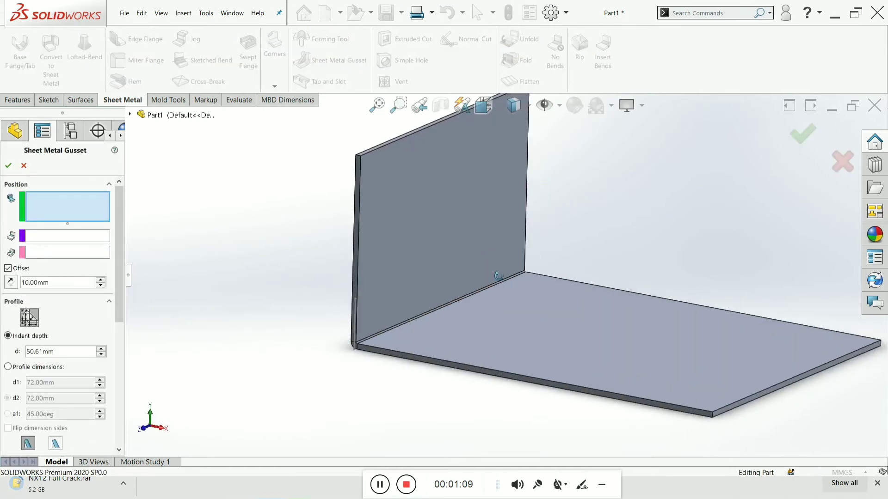
scroll(487, 289, "up", 3)
scroll(271, 228, "up", 1)
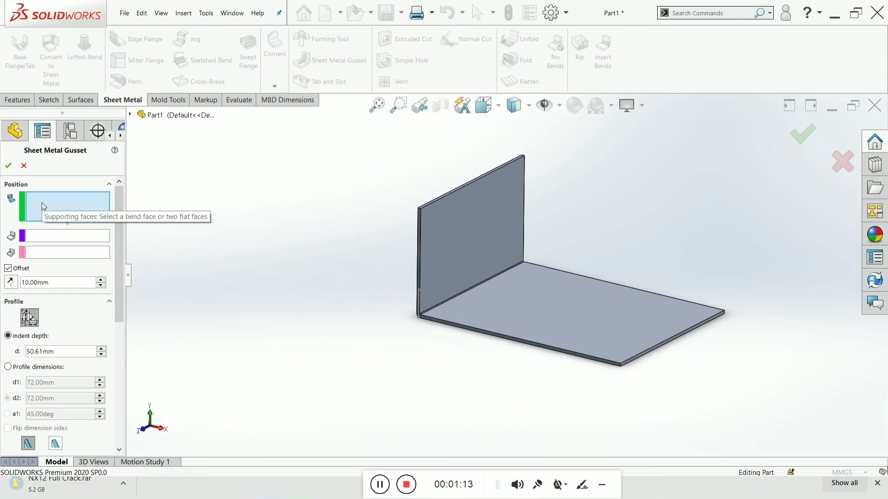
left_click(476, 253)
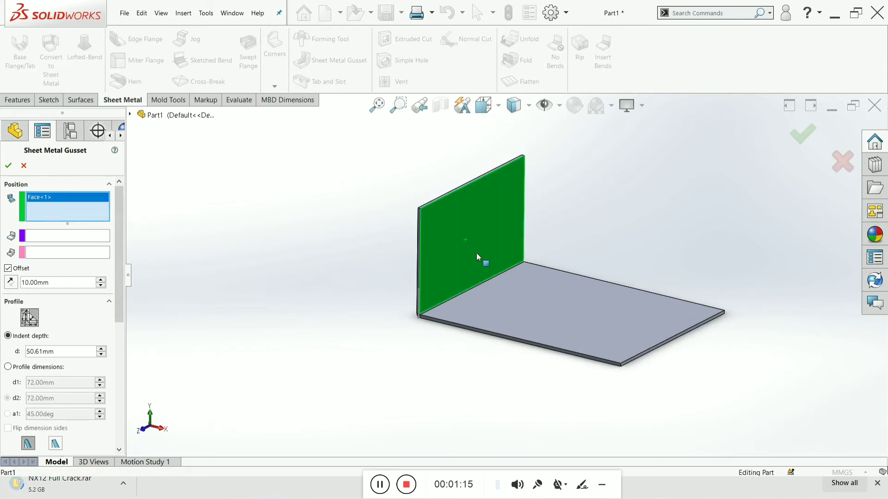
left_click(521, 304)
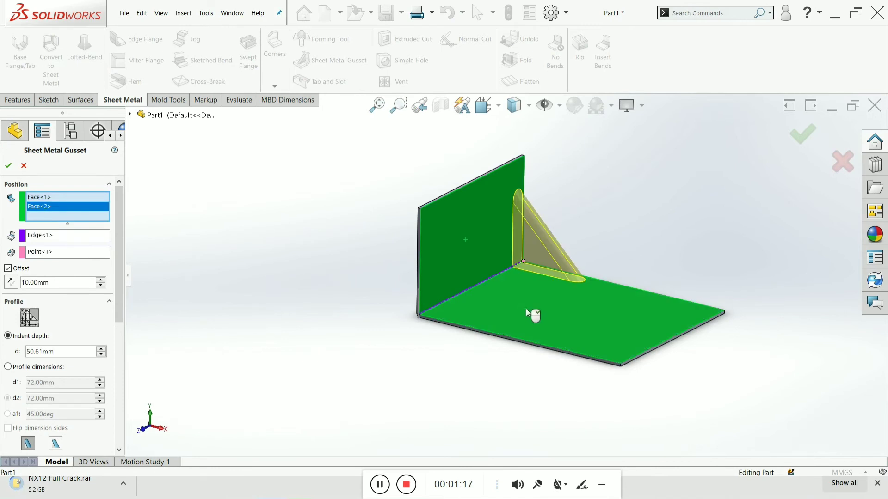
Step: Review the gusset's profile and dimension settings and create it with the preset values
scroll(527, 309, "up", 3)
middle_click_drag(527, 309, 556, 270)
scroll(518, 278, "down", 3)
scroll(558, 263, "up", 2)
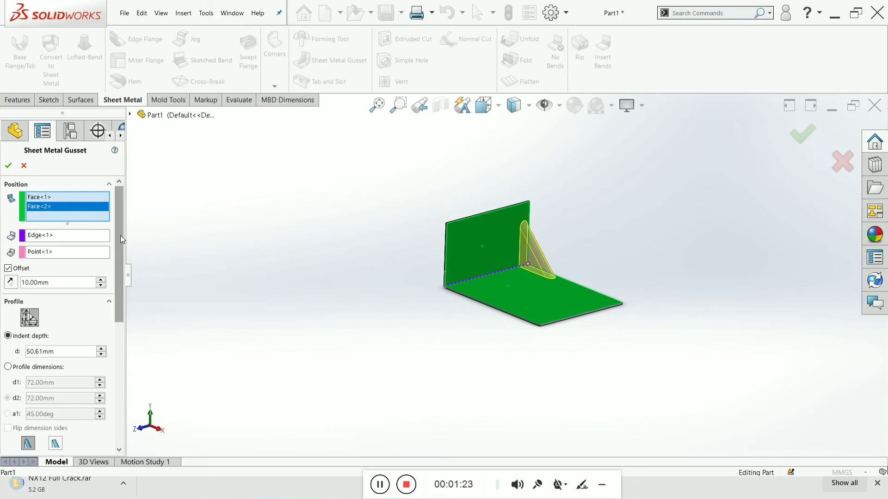
left_click_drag(121, 235, 121, 353)
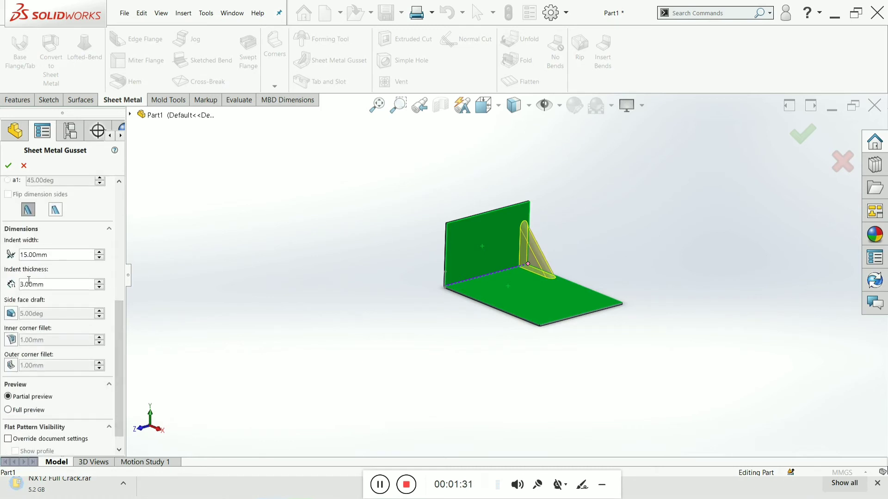
left_click(8, 165)
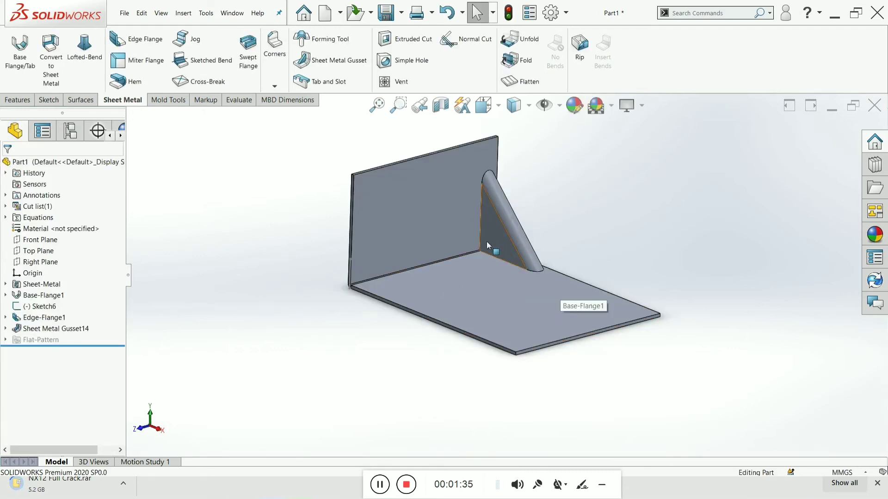
Step: Inspect the gusset from the inside of the bend and its indentation from behind and below
scroll(487, 242, "down", 3)
scroll(495, 236, "up", 5)
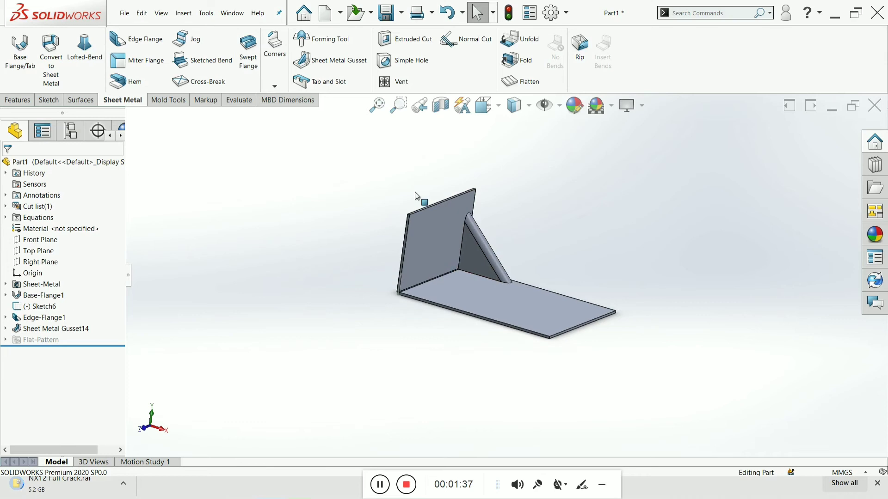
middle_click_drag(439, 249, 521, 243)
scroll(423, 272, "down", 8)
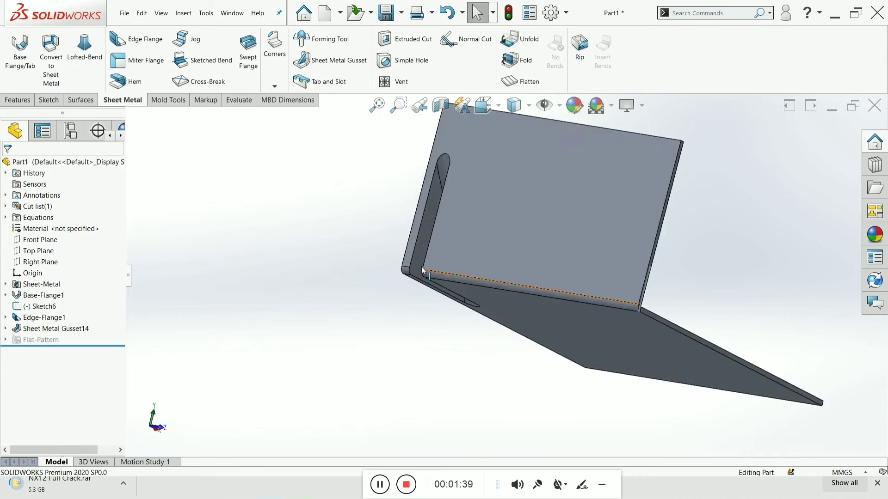
middle_click_drag(441, 264, 407, 300)
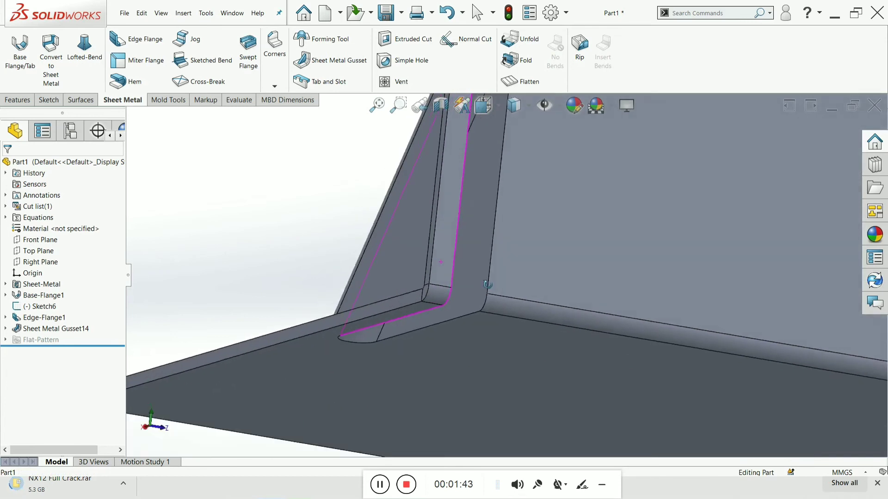
scroll(393, 299, "down", 5)
key("f")
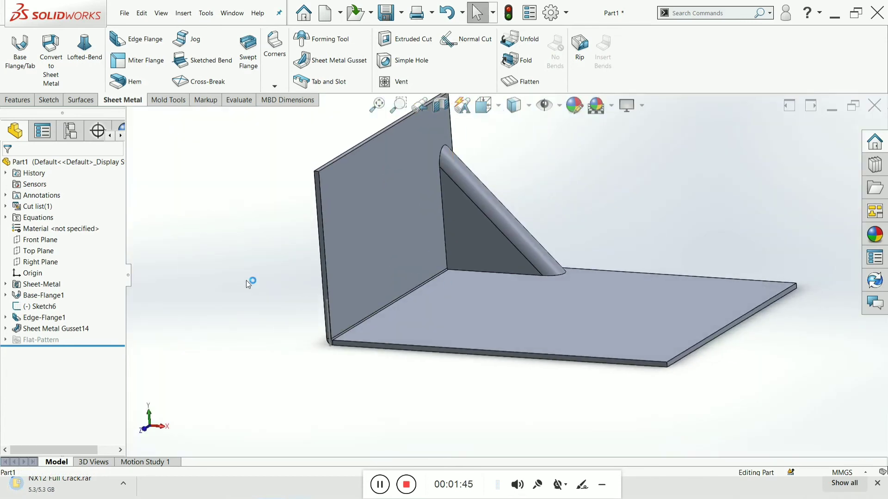
Step: Edit the gusset feature and set its offset from the reference point to 70 mm
left_click(34, 331)
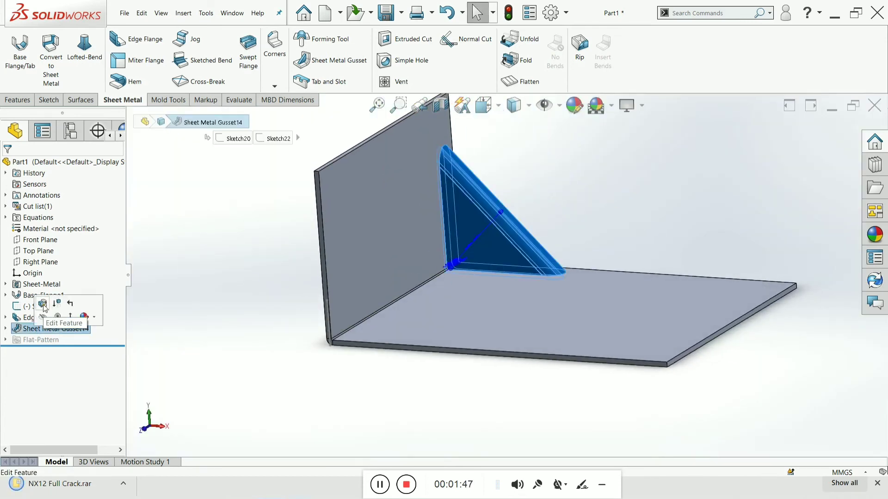
left_click(43, 306)
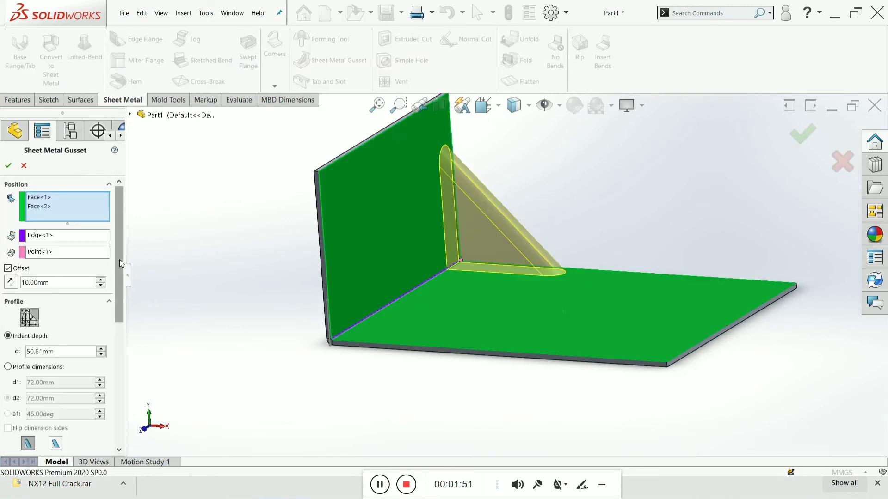
left_click_drag(120, 260, 111, 289)
scroll(102, 212, "up", 6)
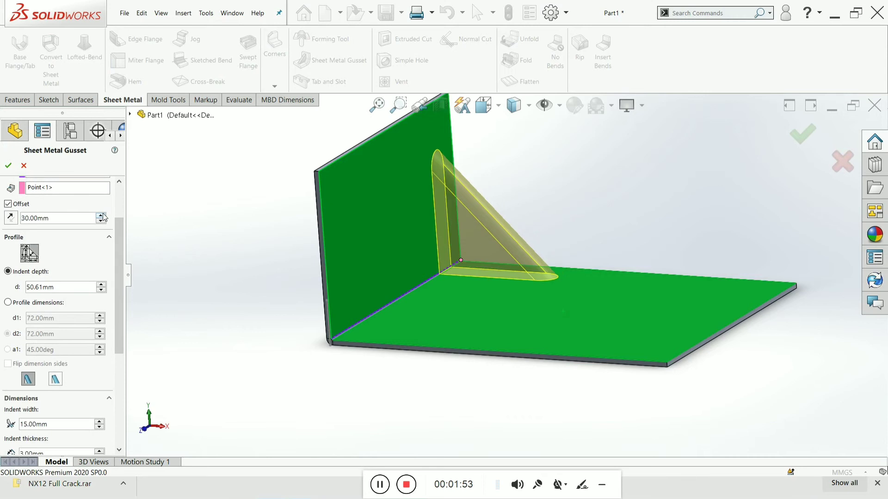
middle_click_drag(324, 319, 298, 322)
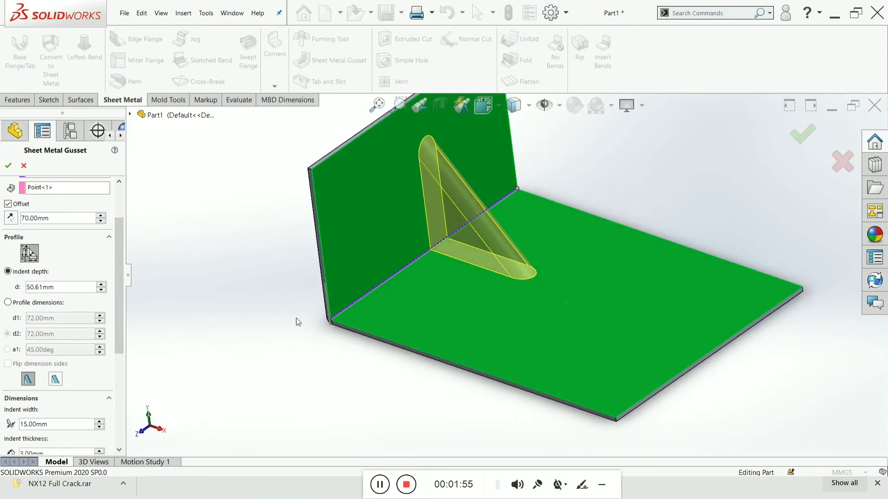
Step: Set the gusset's indent depth to 60.61 mm, try the profile dimensions option, and return to indent depth
left_click(101, 284)
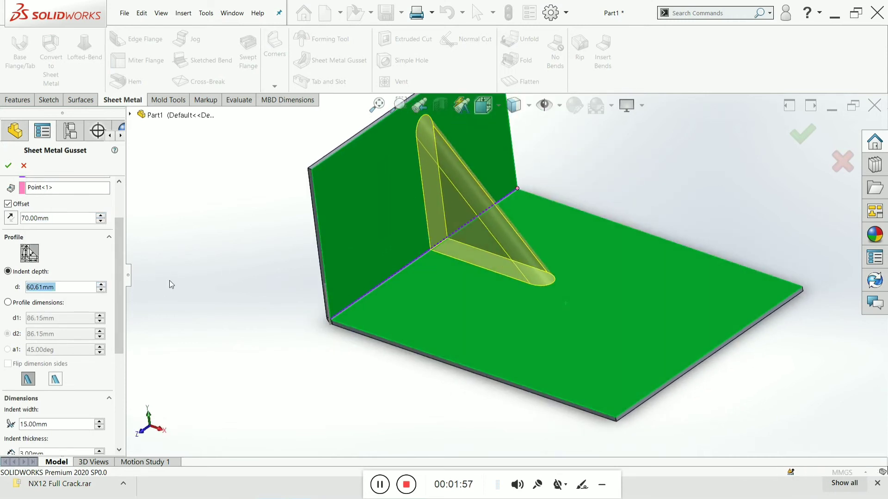
left_click(9, 303)
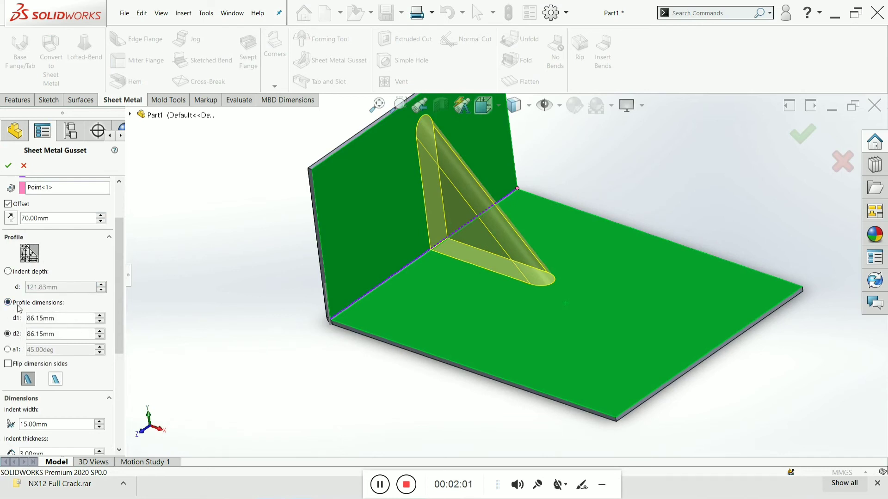
left_click(10, 272)
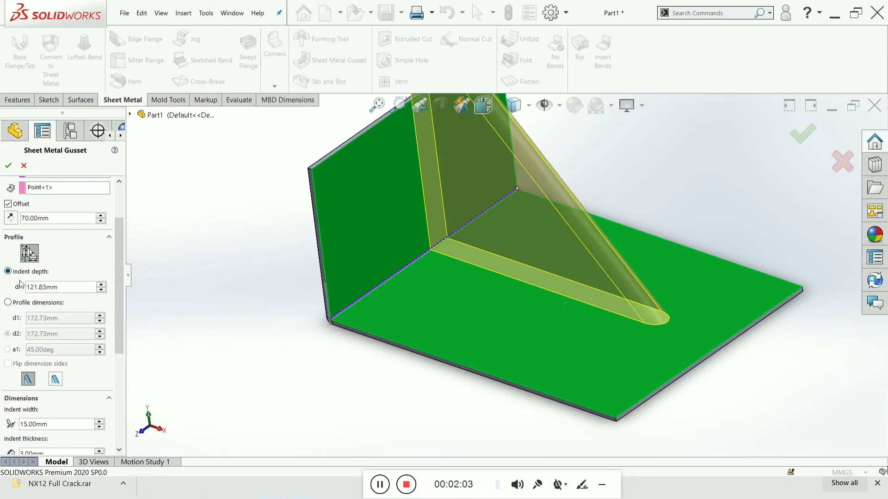
Step: Set the gusset's indent width to 45 mm
left_click_drag(118, 249, 124, 293)
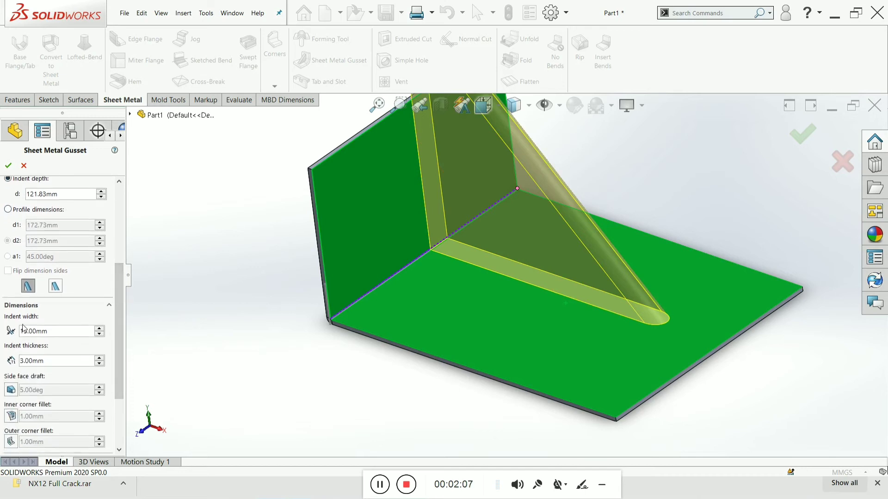
scroll(120, 306, "down", 3)
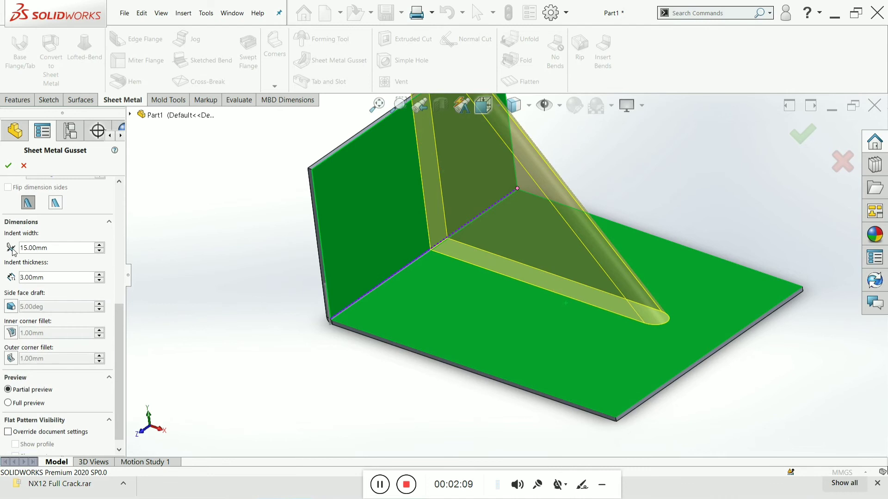
left_click(100, 246)
left_click(100, 245)
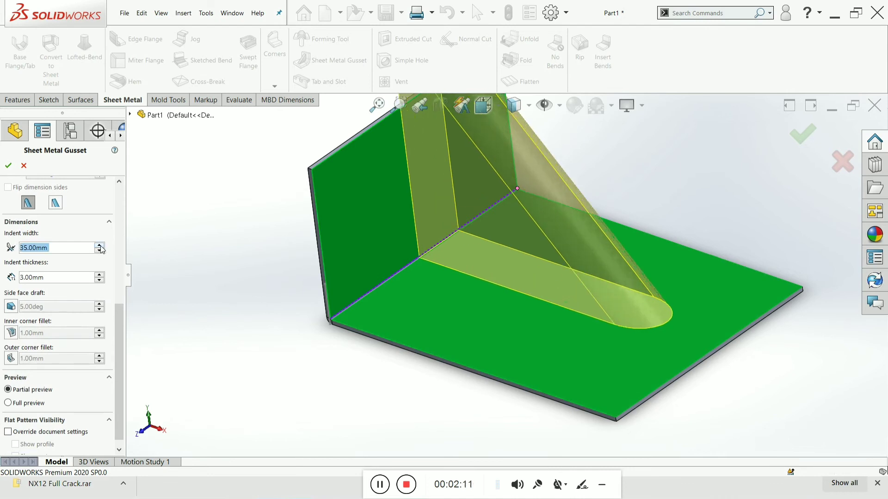
left_click(100, 246)
key("z")
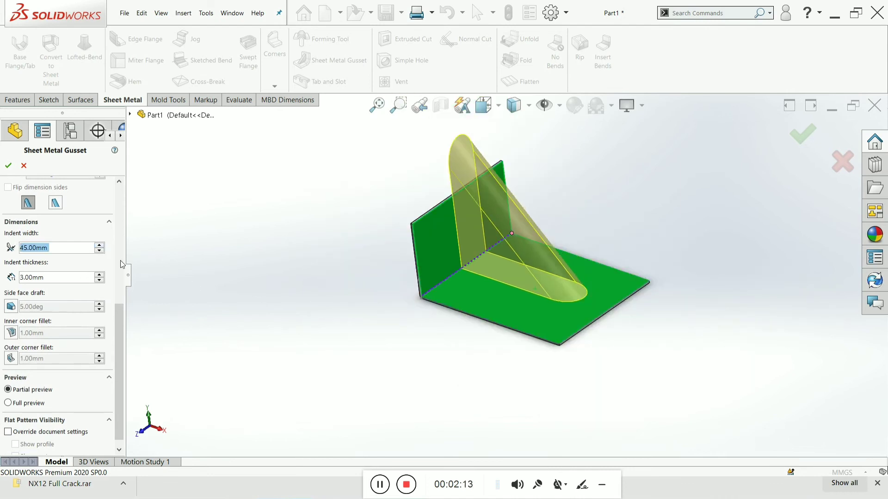
Step: Reduce the gusset's indent depth to 51.83 mm
scroll(55, 278, "up", 7)
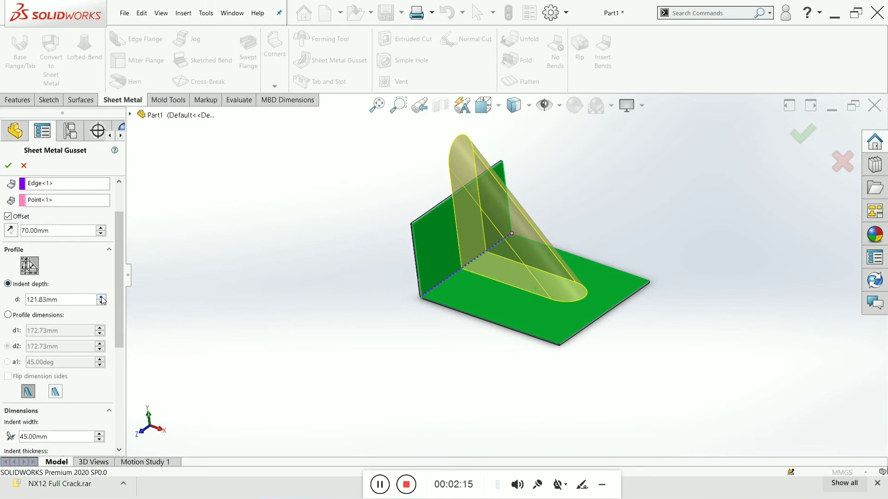
left_click(101, 303)
left_click(101, 303)
left_click(101, 303)
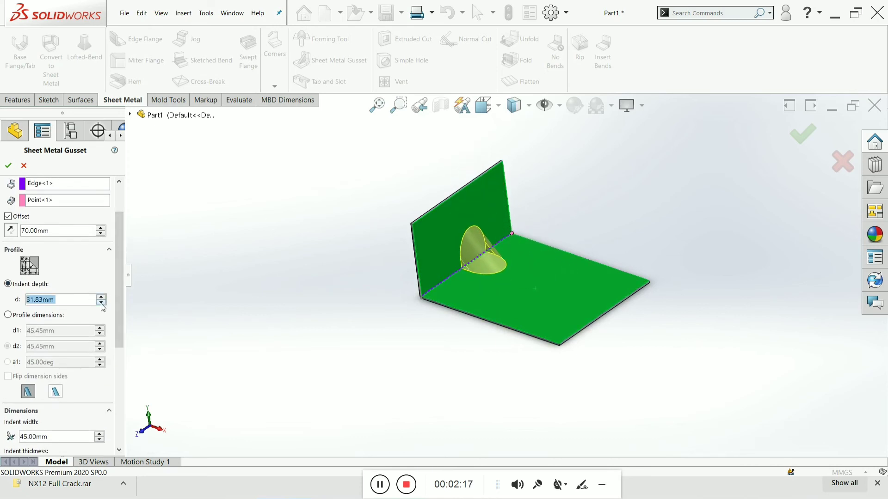
left_click(101, 296)
left_click(101, 297)
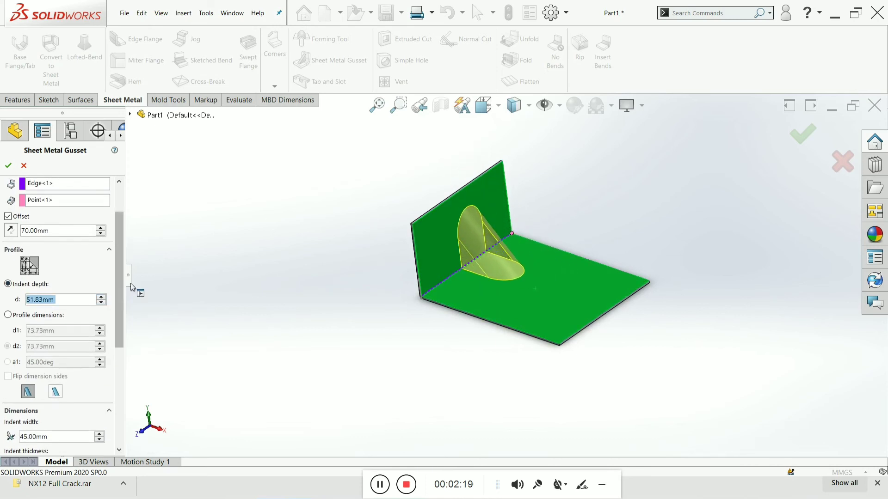
Step: Set the gusset's indent width to 15 mm
scroll(119, 284, "down", 5)
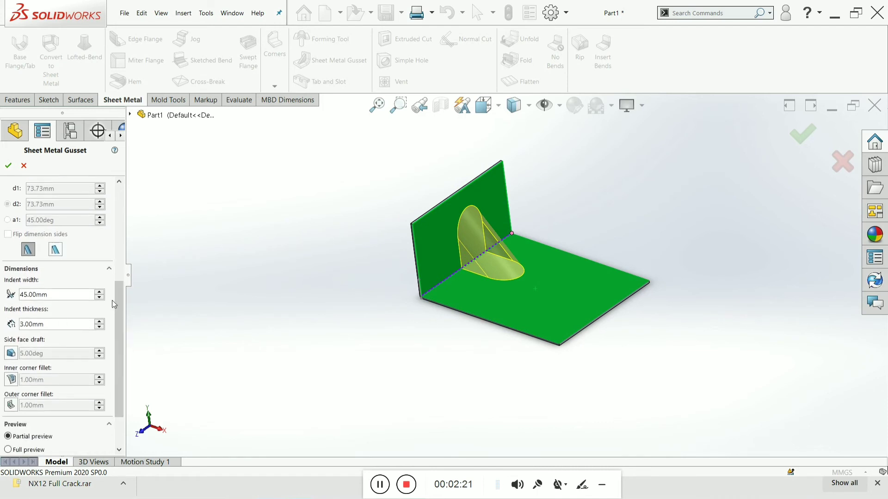
left_click(100, 301)
left_click(101, 300)
left_click(101, 300)
left_click(101, 301)
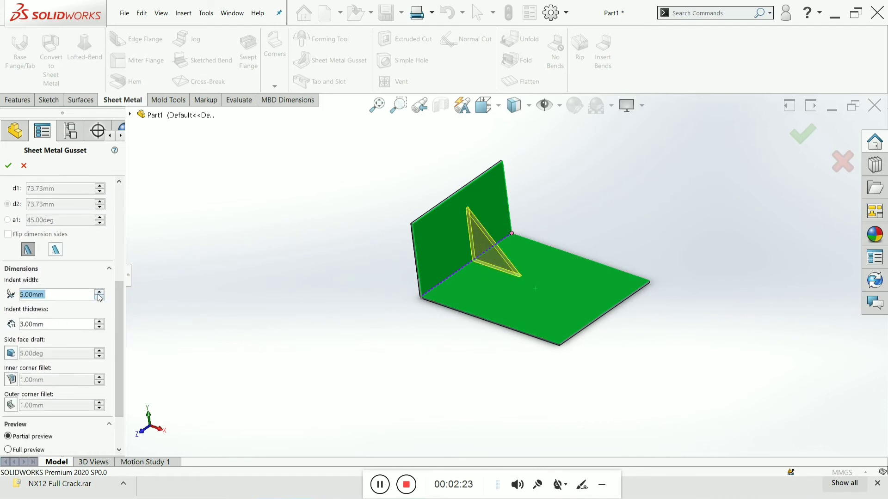
left_click(99, 293)
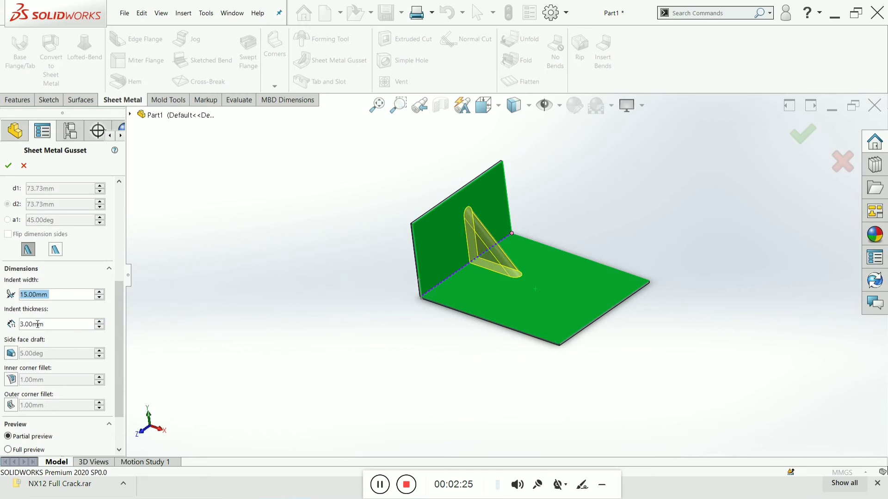
Step: Try to build the gusset with a 23 mm indent thickness and set the thickness back to 3 mm
left_click(99, 322)
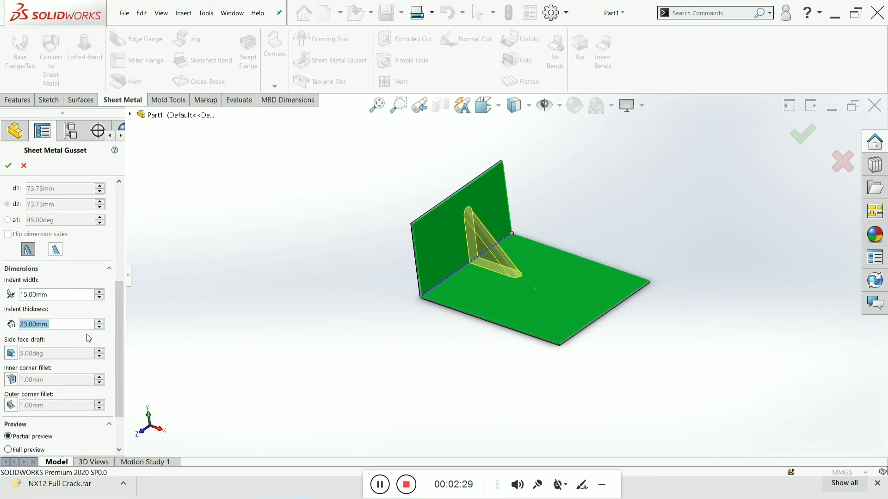
left_click(8, 166)
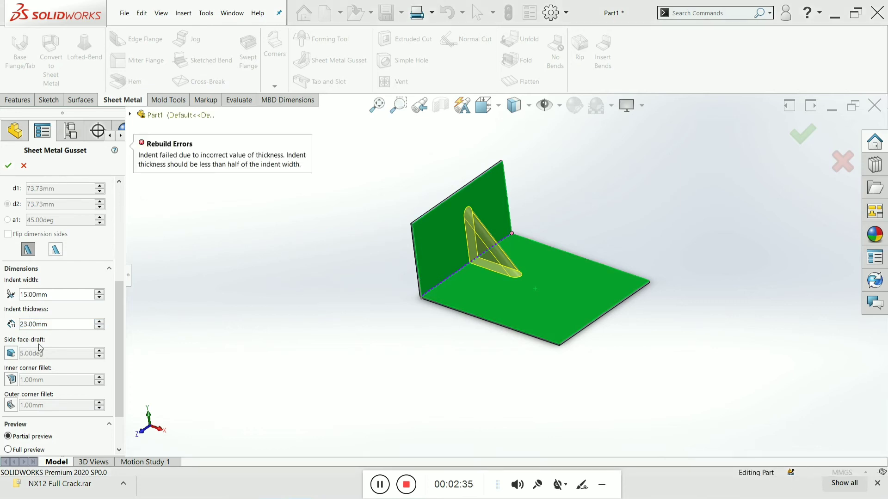
left_click(28, 326)
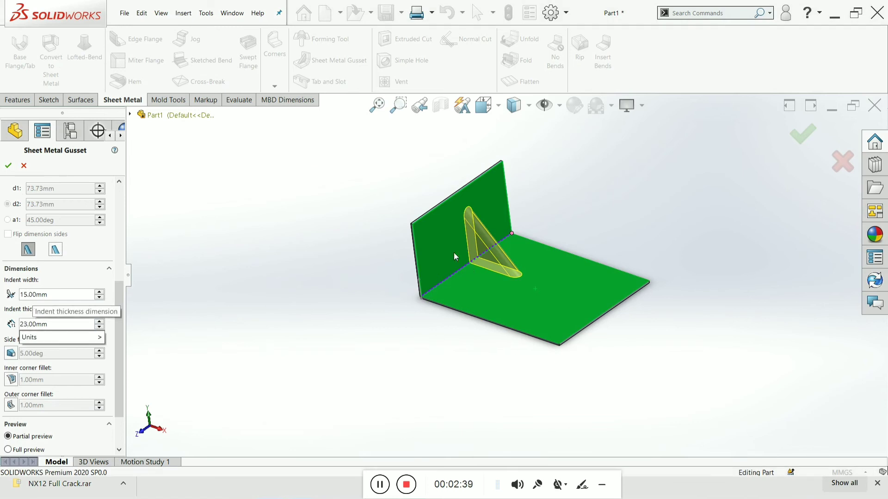
left_click(41, 325)
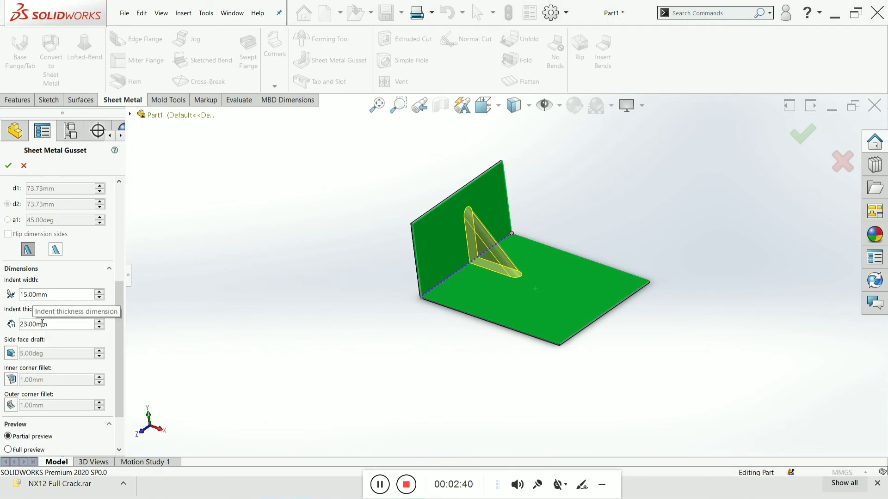
left_click(7, 166)
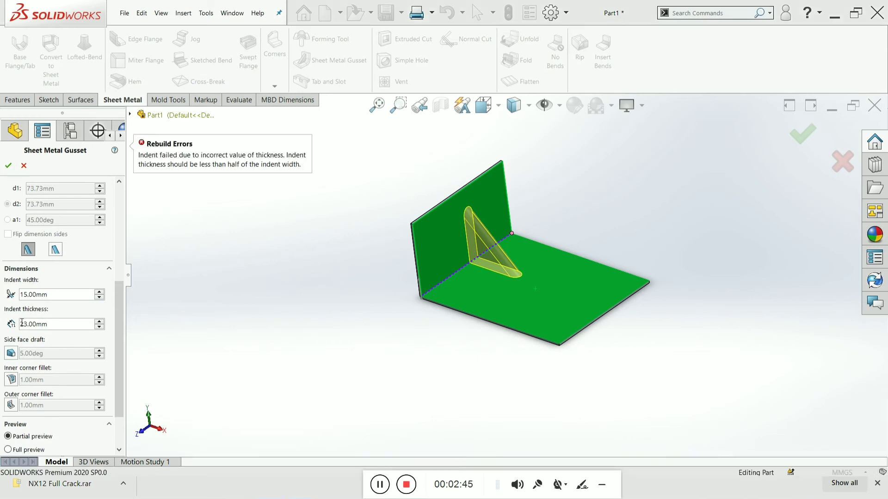
left_click(100, 327)
left_click(100, 327)
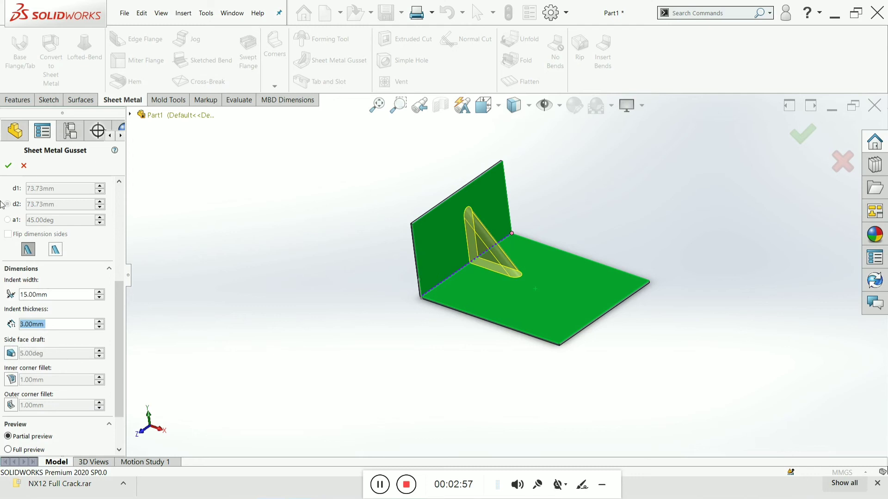
Step: Enable the gusset's inner corner fillet with a 2 mm radius and apply the gusset
left_click(12, 380)
left_click(54, 382)
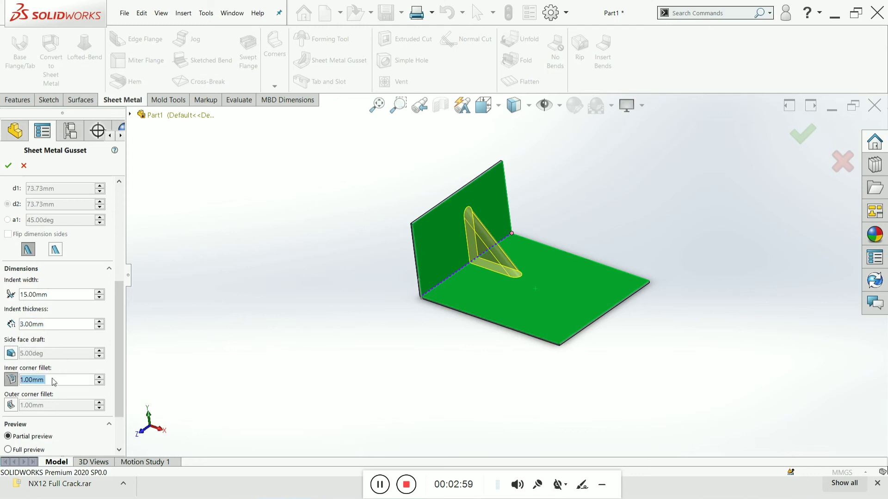
type("21")
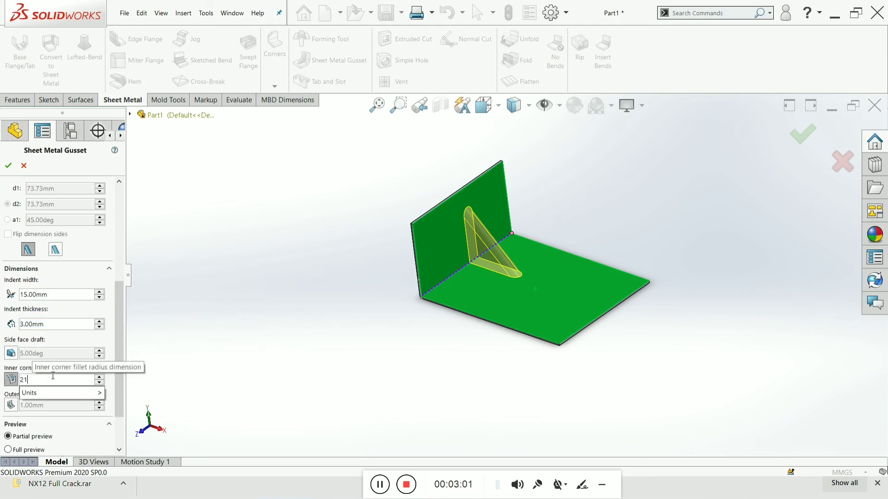
key("BackSpace")
key("Return")
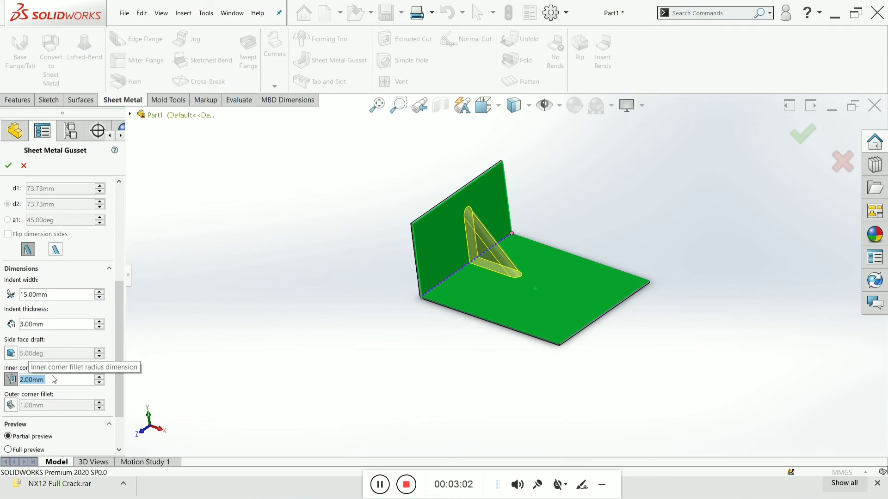
left_click(8, 166)
Step: Examine the gusset's indent on the outer side of the bend and its filleted rib on the inner side
middle_click_drag(292, 231, 458, 265)
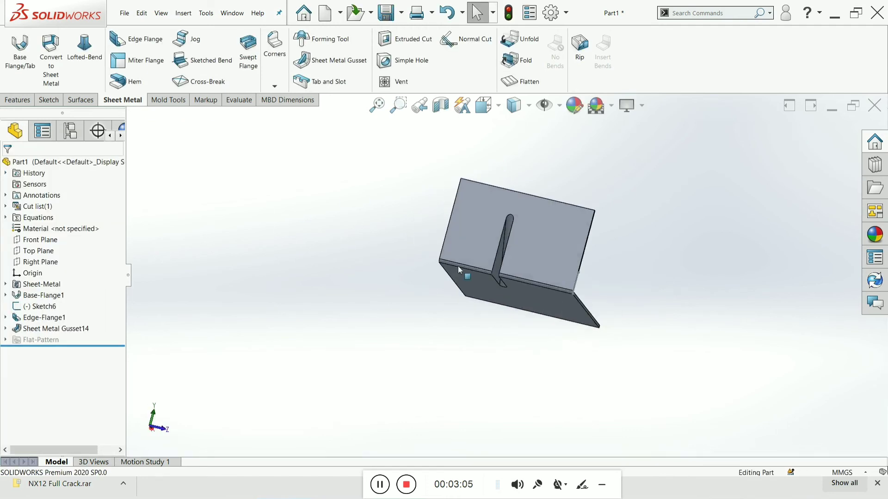
scroll(479, 271, "down", 6)
mouse_move(507, 278)
middle_mouse_down()
mouse_move(514, 309)
mouse_move(504, 338)
mouse_move(516, 269)
middle_mouse_up()
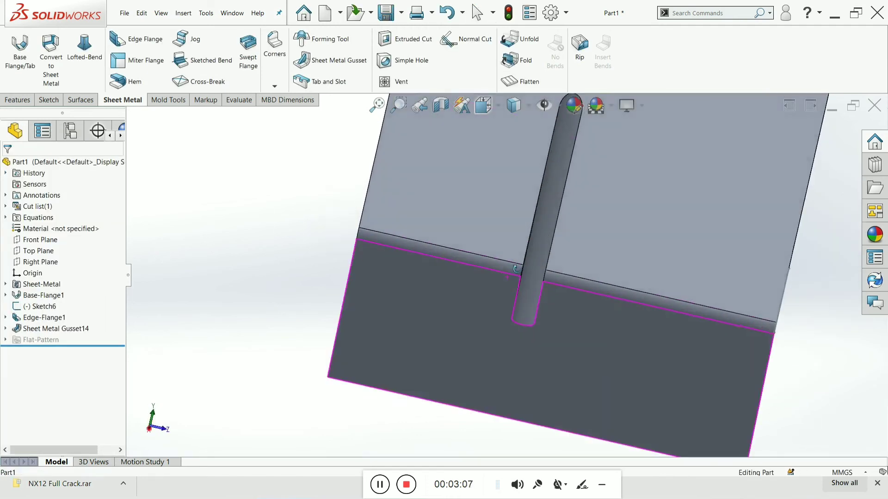
scroll(567, 202, "up", 5)
middle_click_drag(567, 202, 376, 317)
scroll(491, 265, "down", 7)
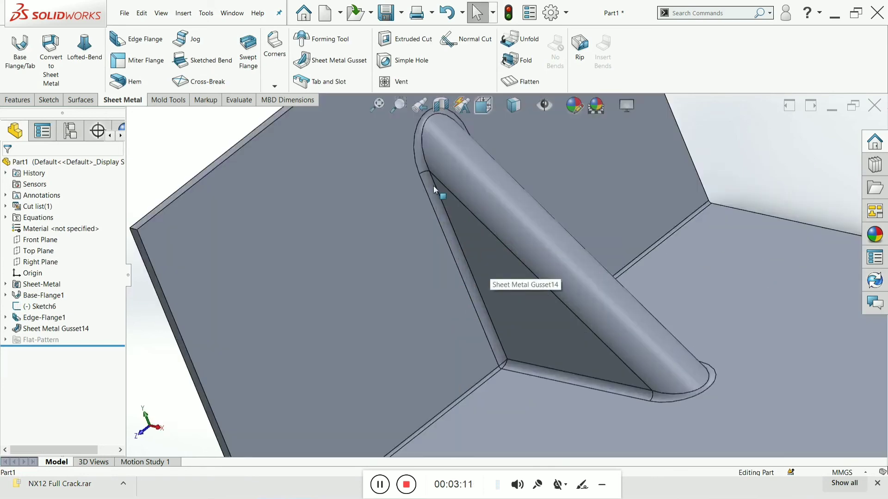
scroll(443, 207, "up", 3)
scroll(480, 259, "down", 3)
Step: Measure the radius of the fillet face where the gusset's side meets the edge flange
left_click(476, 238)
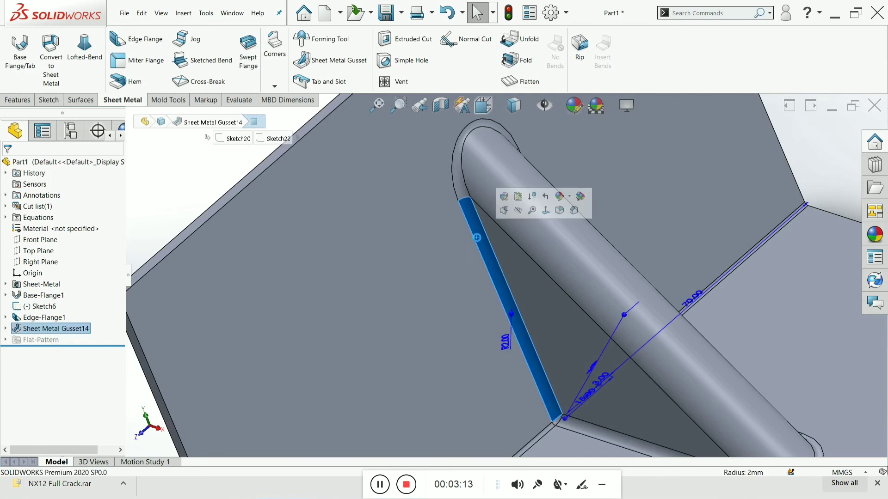
left_click(178, 196)
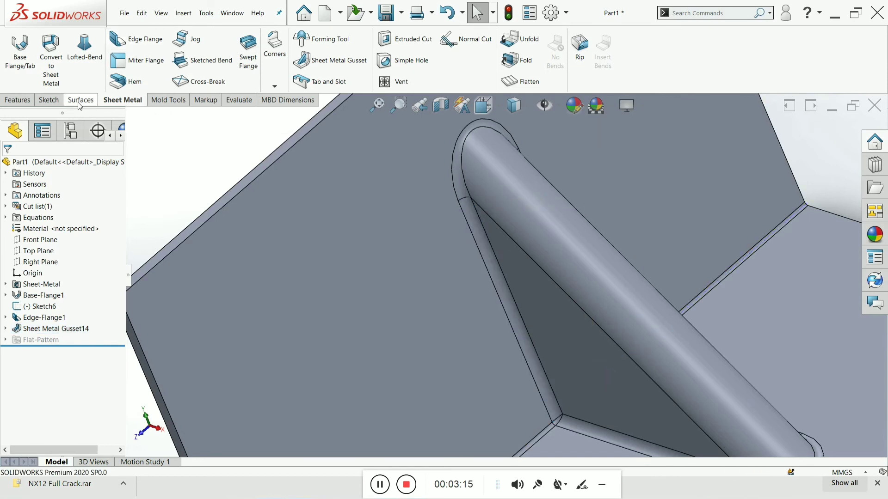
left_click(222, 102)
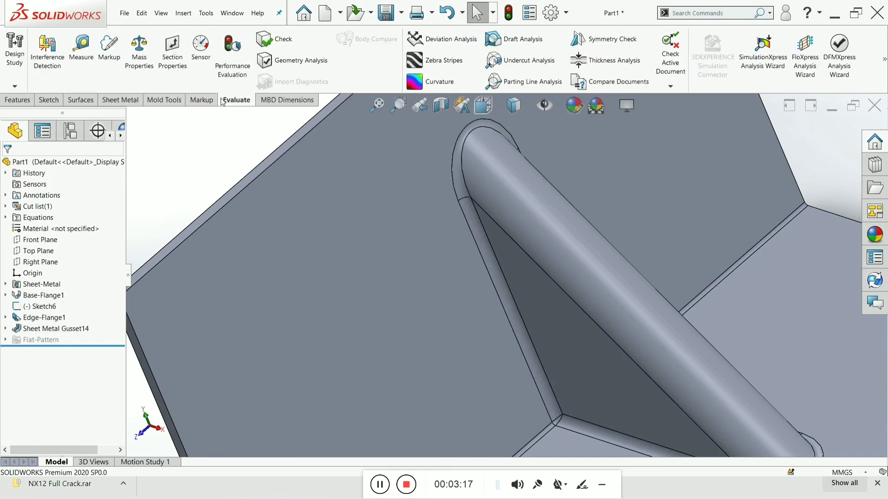
left_click(81, 47)
left_click(477, 235)
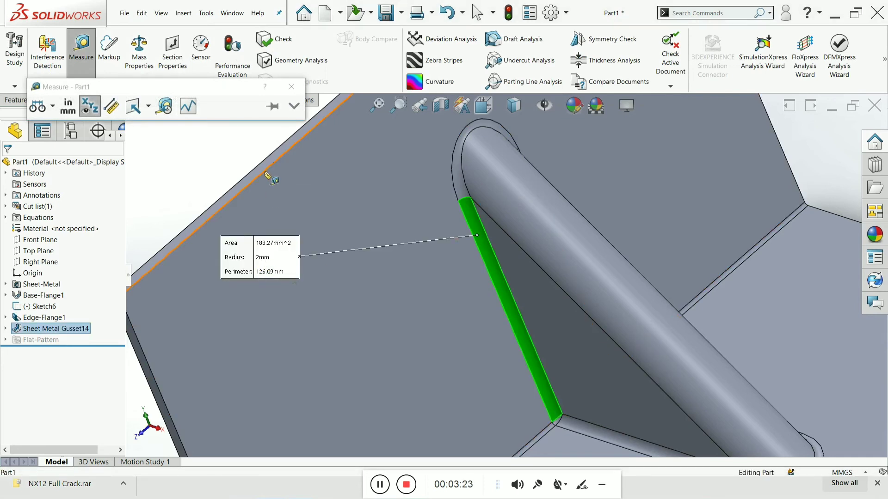
key("Escape")
Step: Edit the gusset feature and set its inner corner fillet to 5 mm
left_click(51, 328)
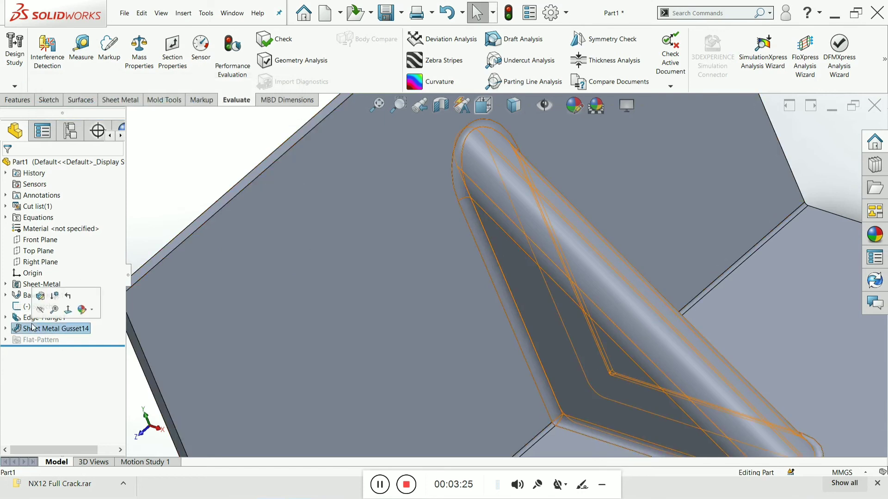
left_click(42, 294)
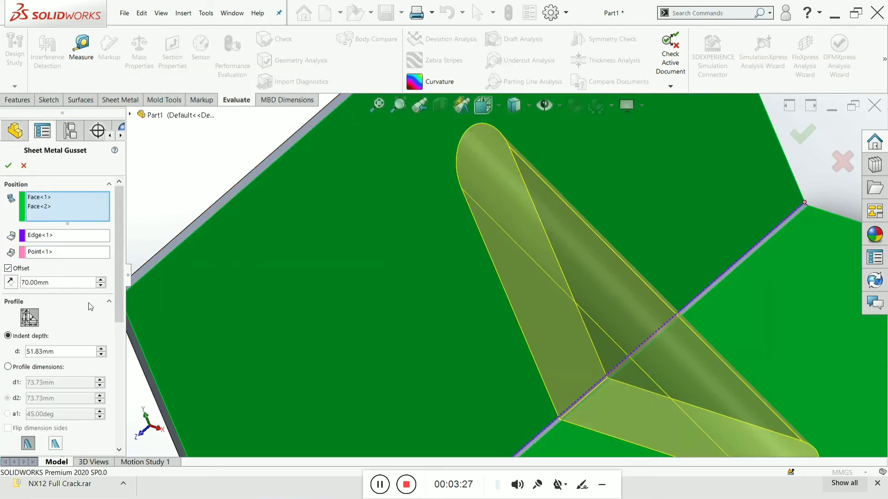
scroll(119, 268, "down", 10)
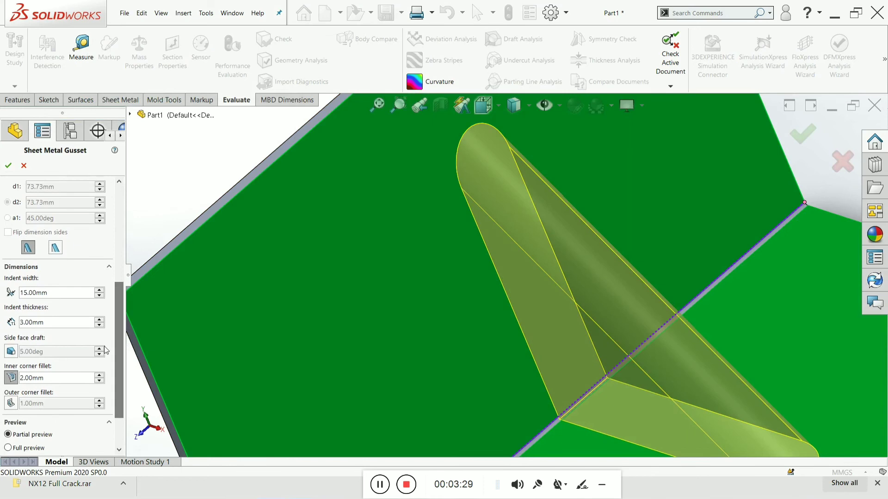
left_click(100, 376)
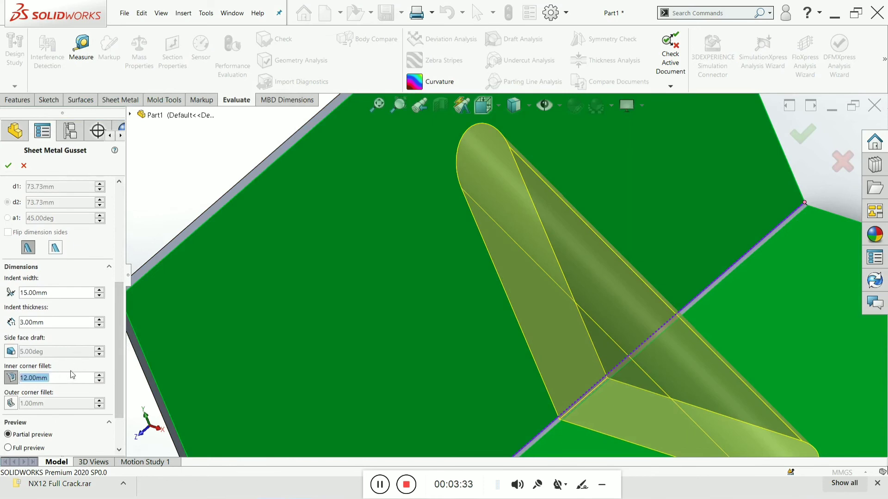
type("5")
key("Return")
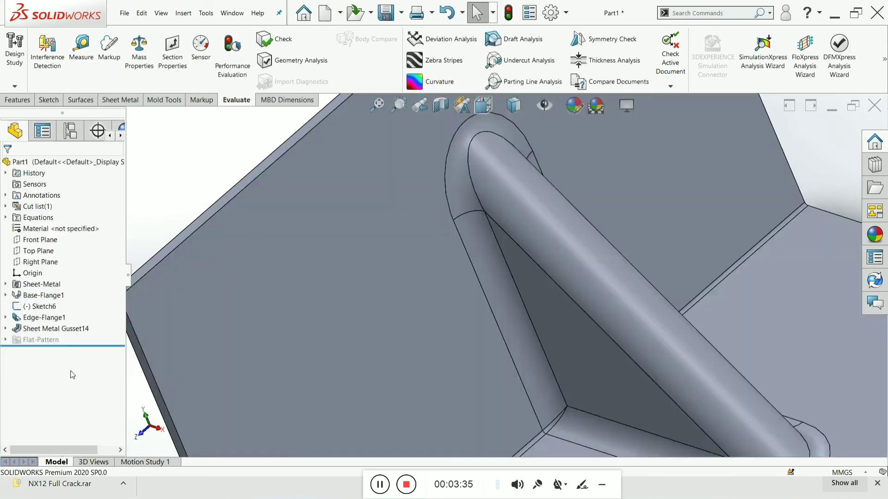
Step: Inspect the gusset's inner corner fillet up close and restore the isometric view
scroll(185, 369, "up", 7)
middle_click_drag(368, 324, 391, 323)
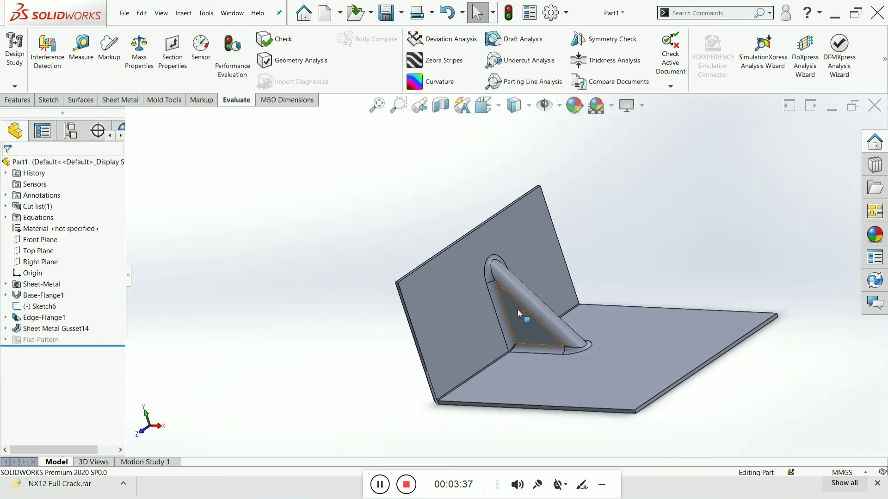
scroll(481, 363, "down", 5)
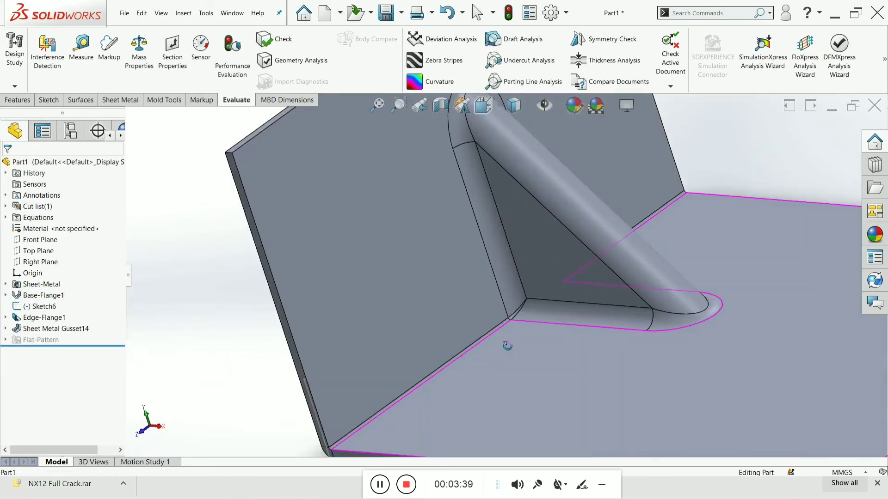
scroll(364, 371, "up", 5)
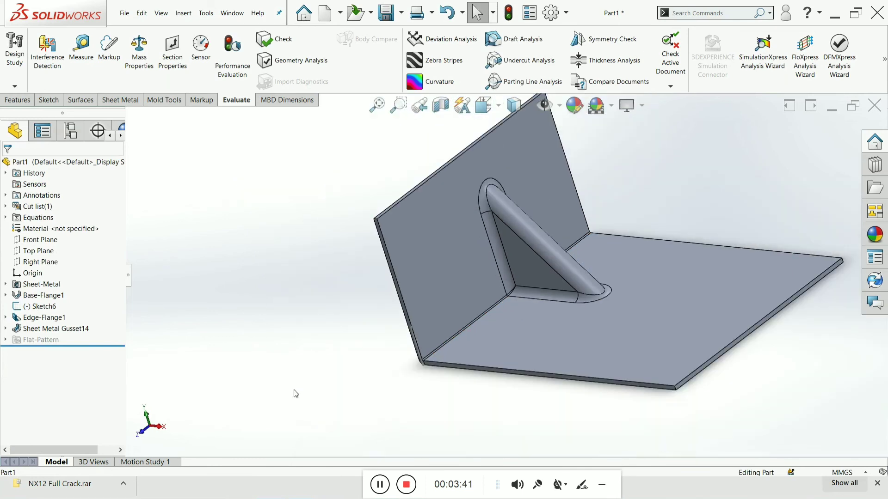
key("ctrl+7")
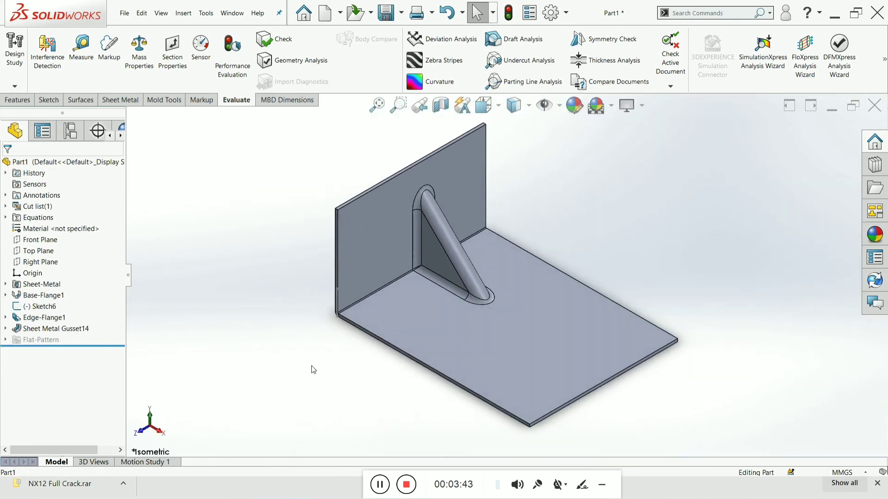
scroll(395, 263, "down", 3)
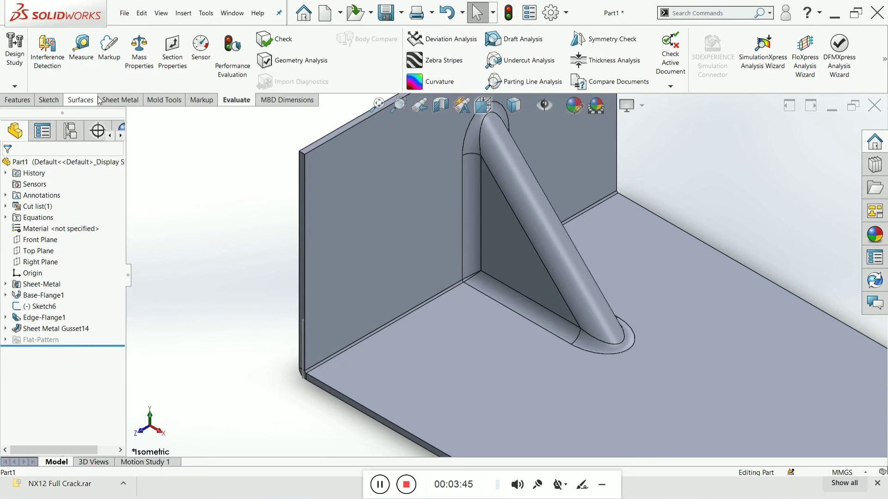
Step: Start a second sheet metal gusset between the edge flange's inner face and the base flange's upper face
left_click(118, 102)
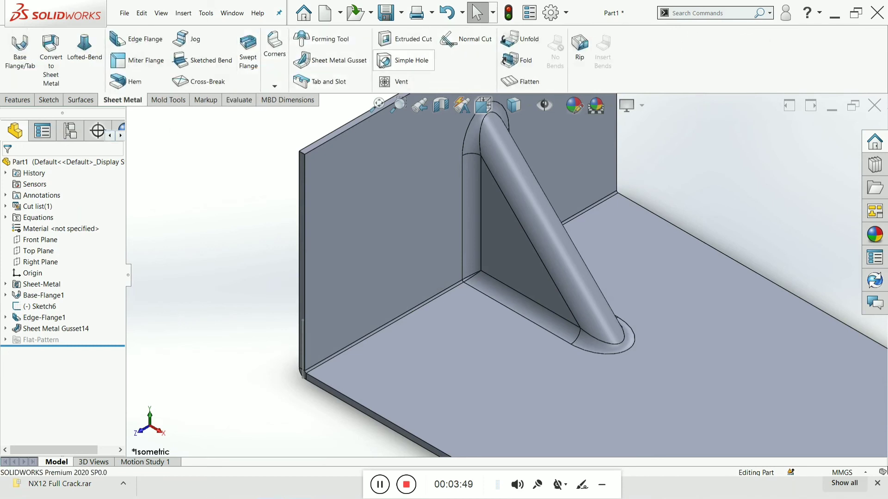
left_click(364, 64)
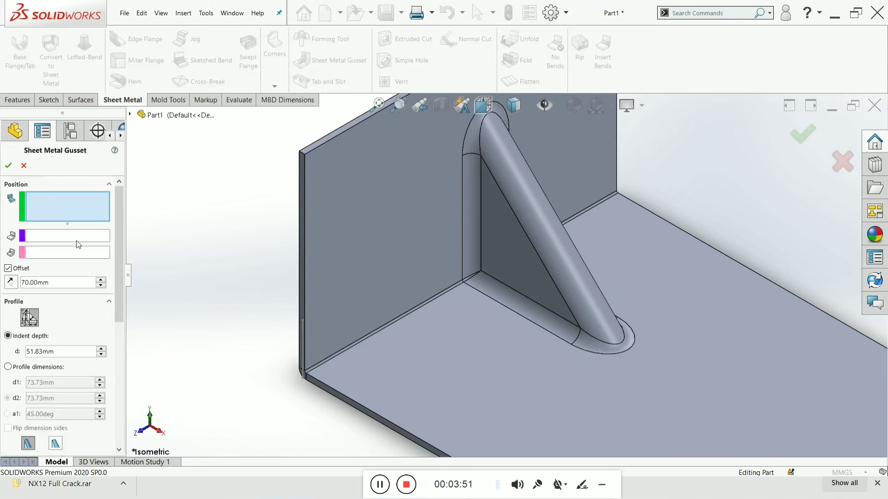
left_click(416, 302)
left_click(428, 325)
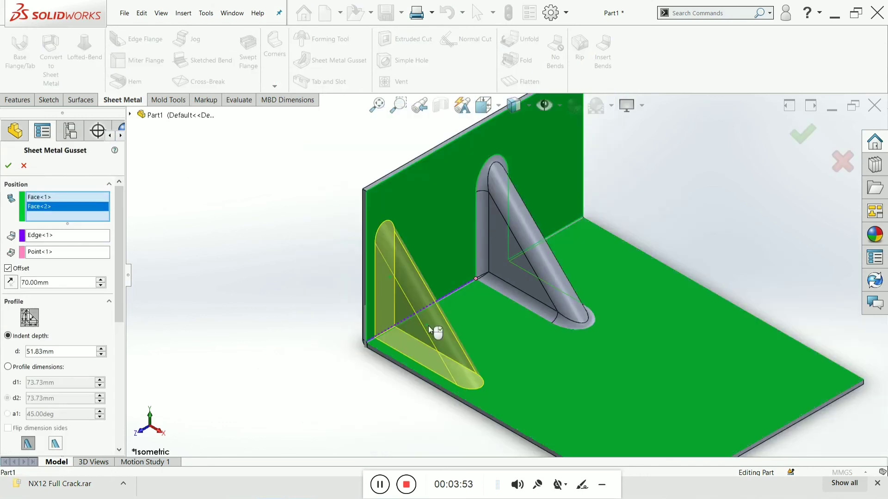
Step: Set the second gusset's indent depth to 60 mm, finish the feature and return the part to the isometric view
left_click(105, 351)
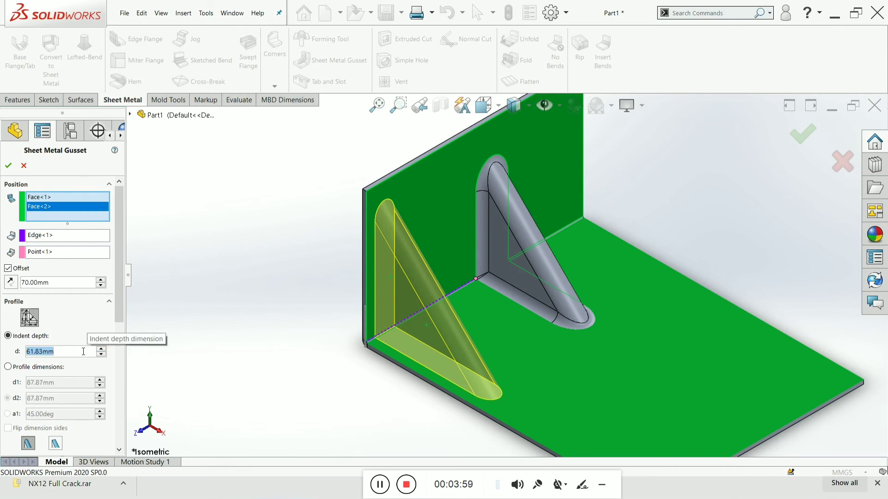
type("70")
key("Return")
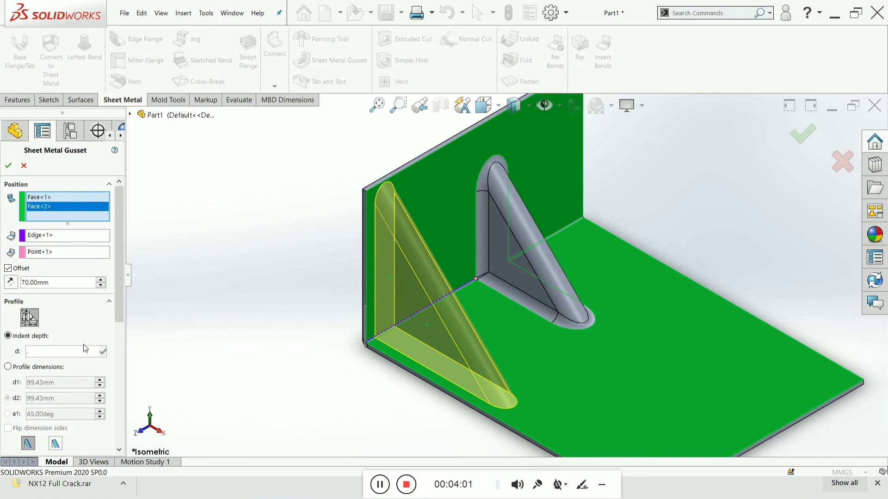
left_click(7, 167)
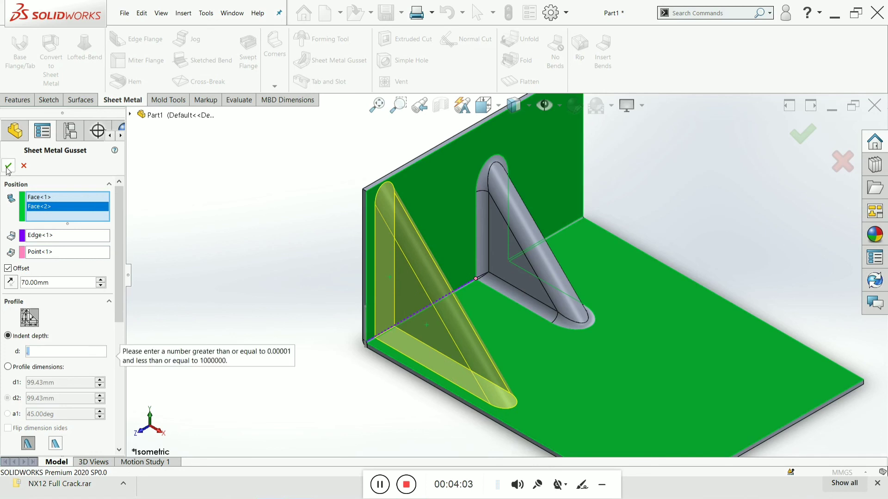
type("60")
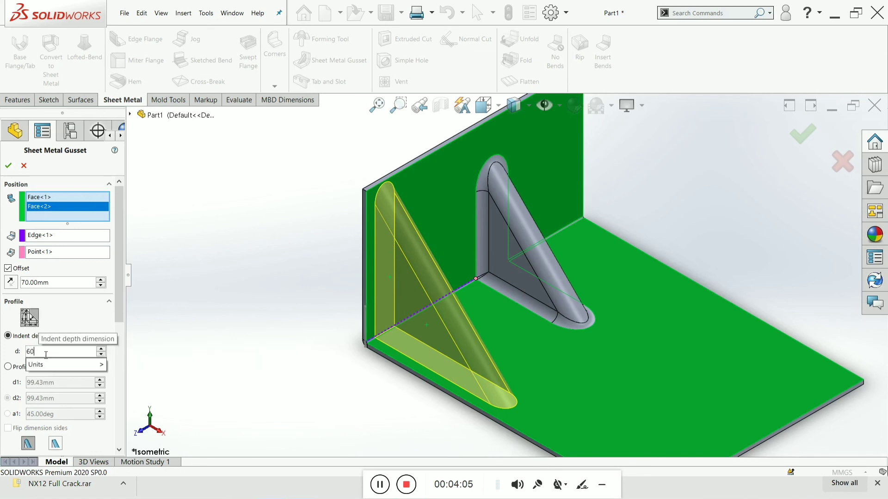
key("Return")
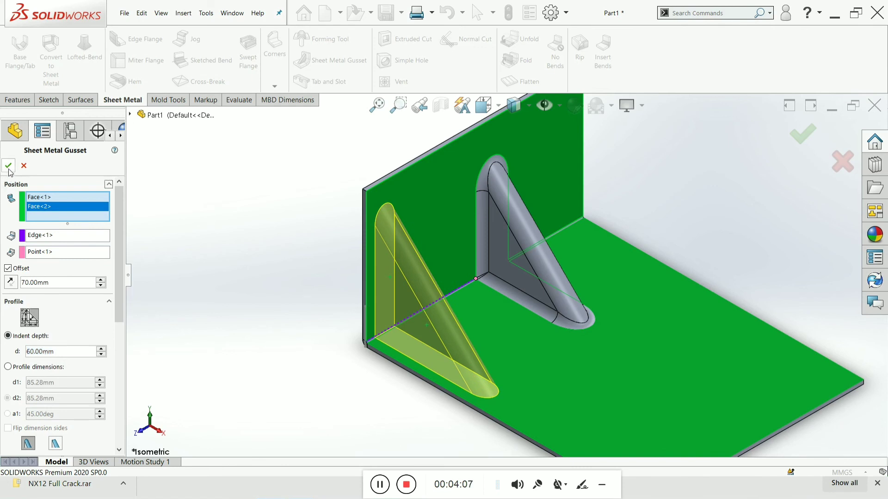
left_click(8, 166)
scroll(254, 237, "up", 4)
middle_click_drag(373, 329, 532, 333)
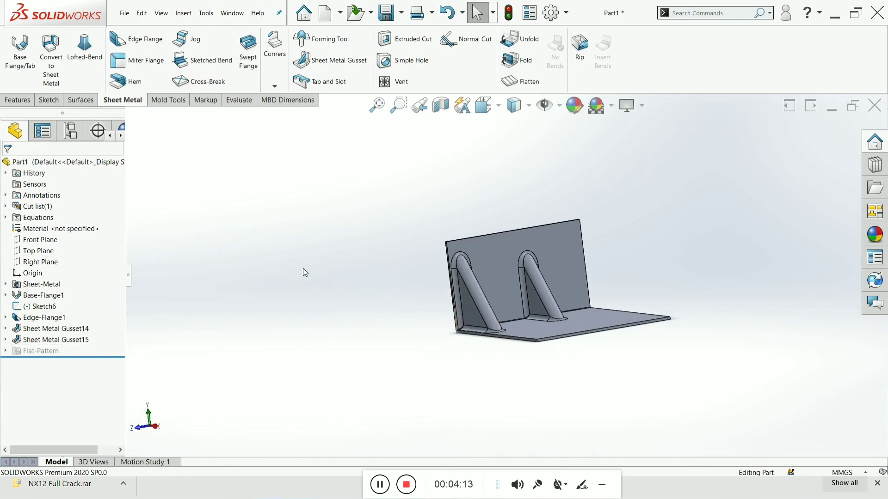
key("ctrl+7")
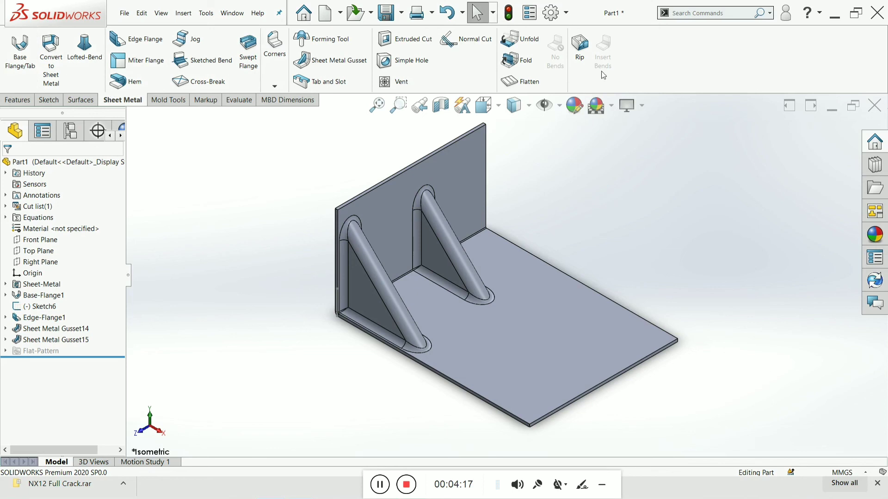
left_click(89, 105)
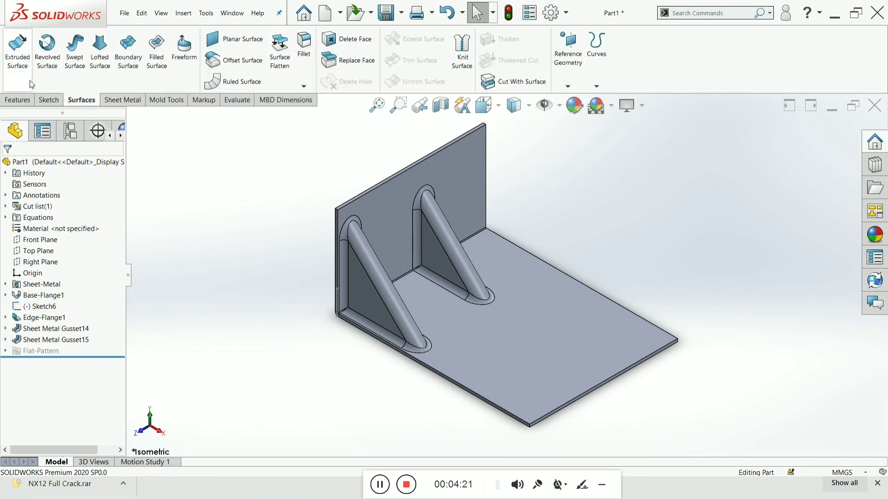
left_click(18, 100)
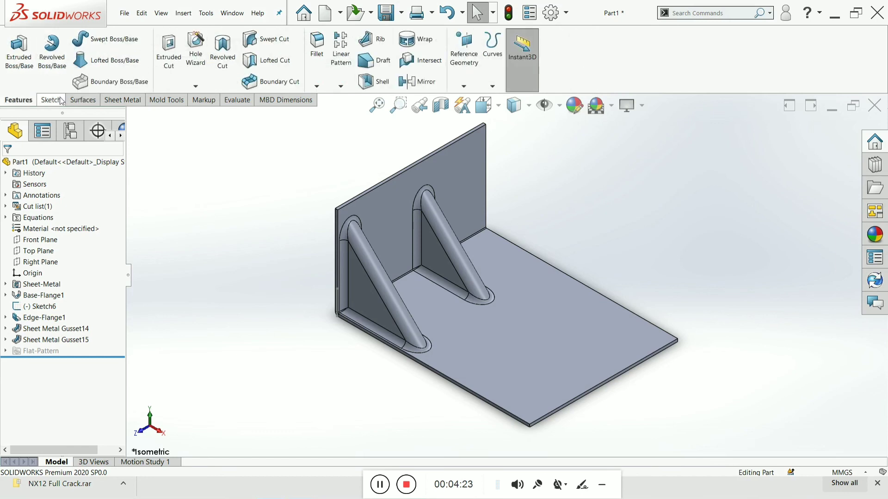
left_click(83, 100)
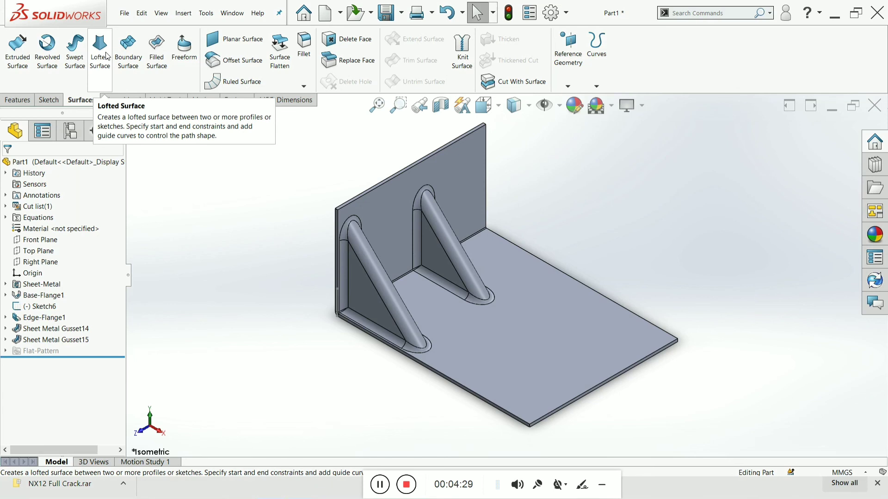
key("alt+Tab")
key("alt+Tab")
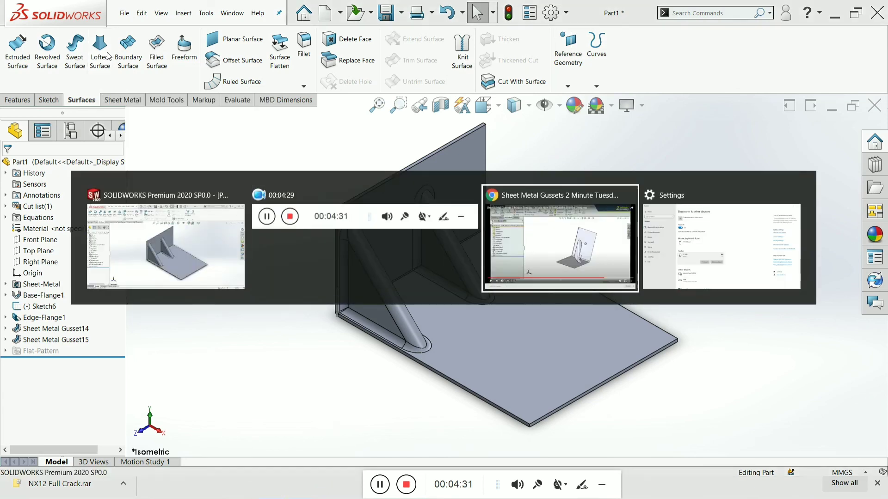
key("alt+Tab")
key("alt+Tab")
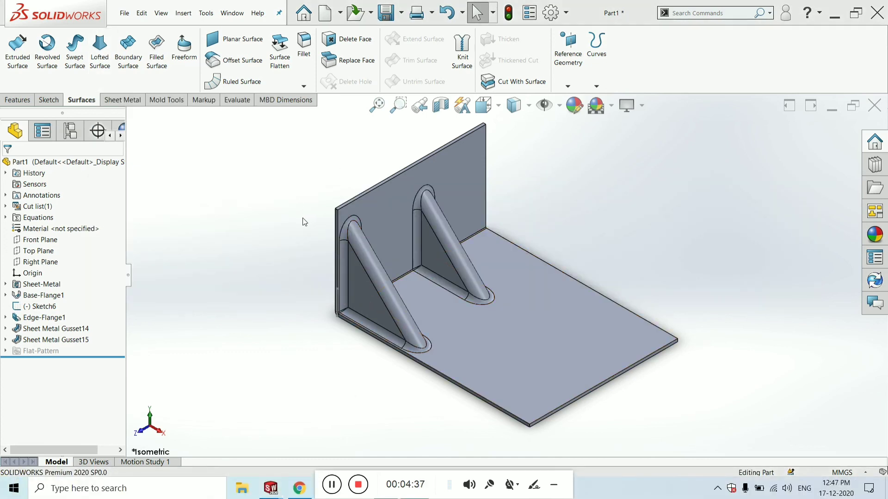
Step: Switch to Chrome and look through the uploaded videos of the CAD Design Master YouTube channel
key("alt+Tab")
key("alt+Tab")
key("alt+Tab")
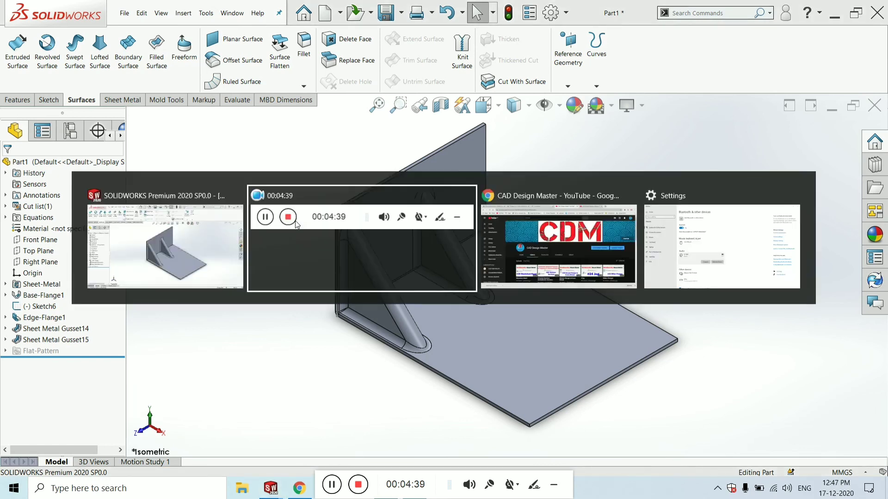
scroll(341, 273, "down", 5)
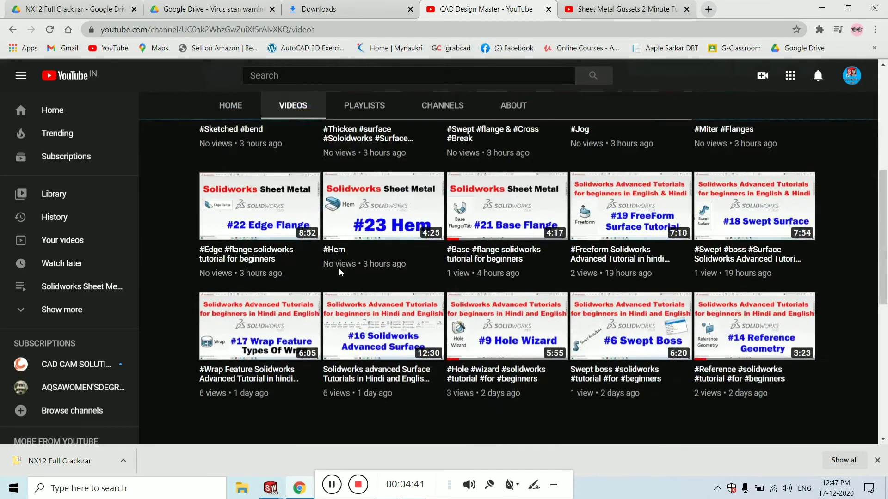
scroll(341, 273, "up", 5)
scroll(341, 273, "down", 3)
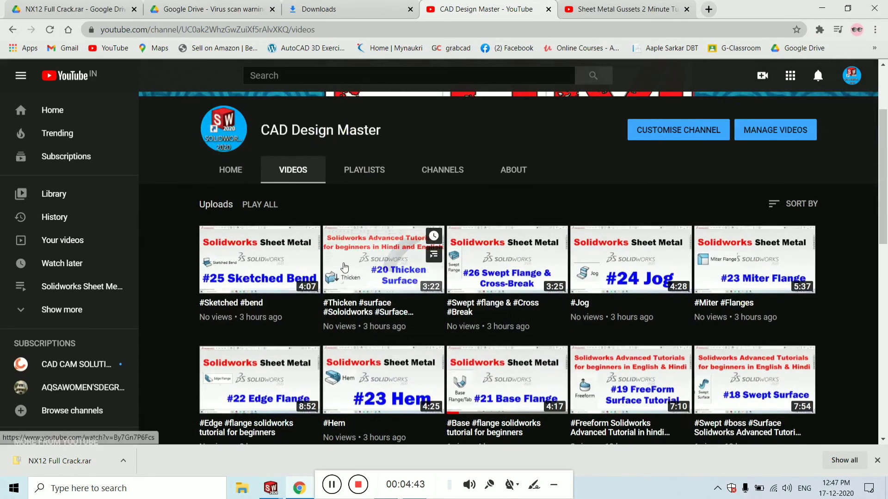
scroll(344, 267, "down", 3)
scroll(347, 266, "up", 4)
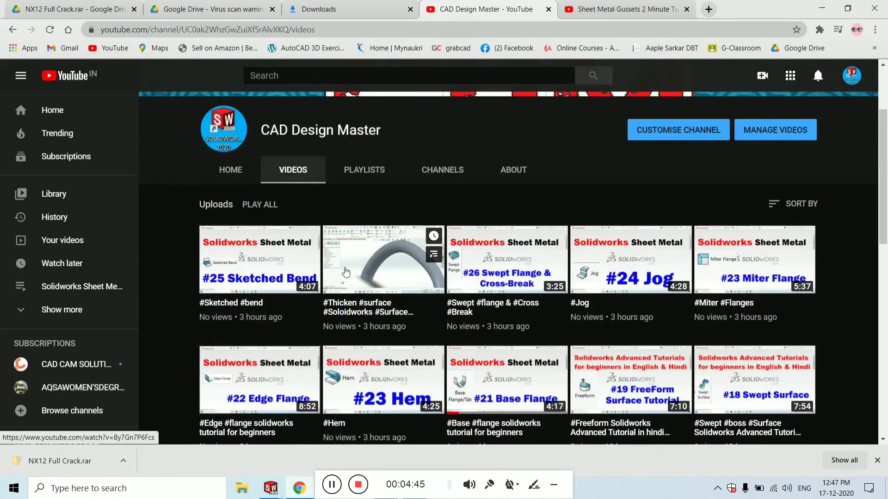
scroll(350, 273, "down", 1)
scroll(350, 273, "down", 4)
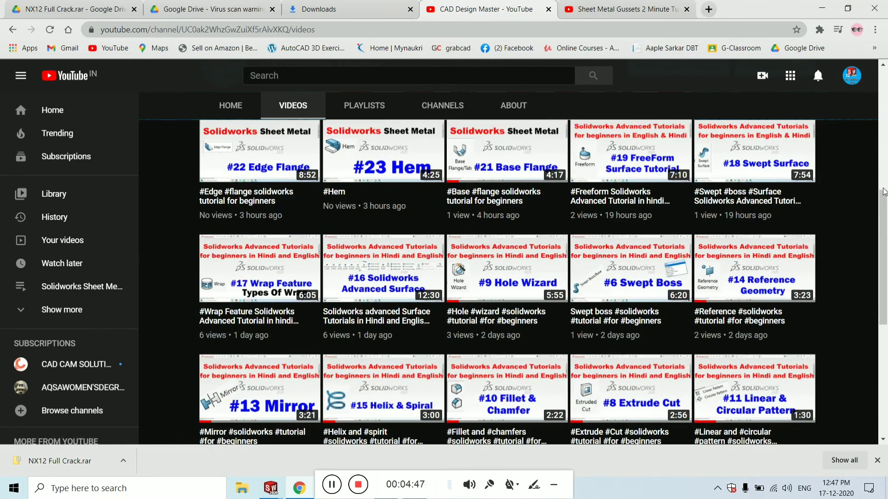
scroll(884, 184, "up", 1)
scroll(884, 184, "up", 2)
scroll(884, 184, "up", 2)
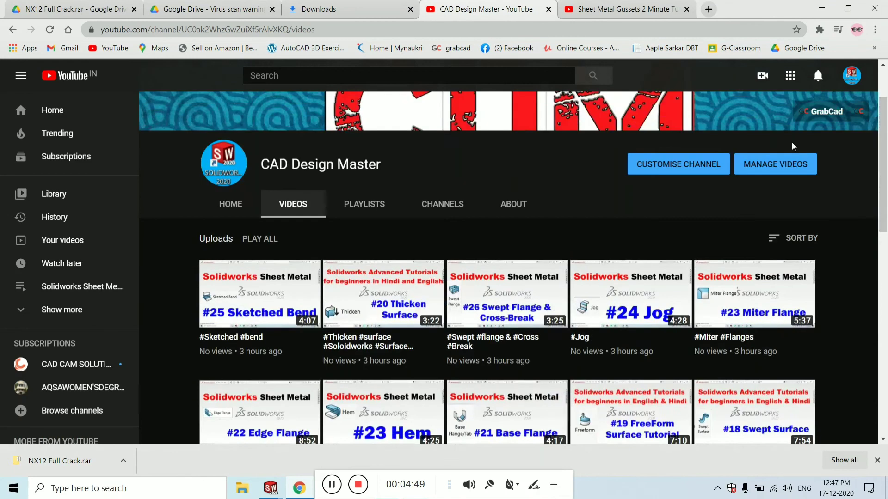
Step: Look through the channel's created and saved playlists
left_click(387, 212)
scroll(346, 281, "down", 4)
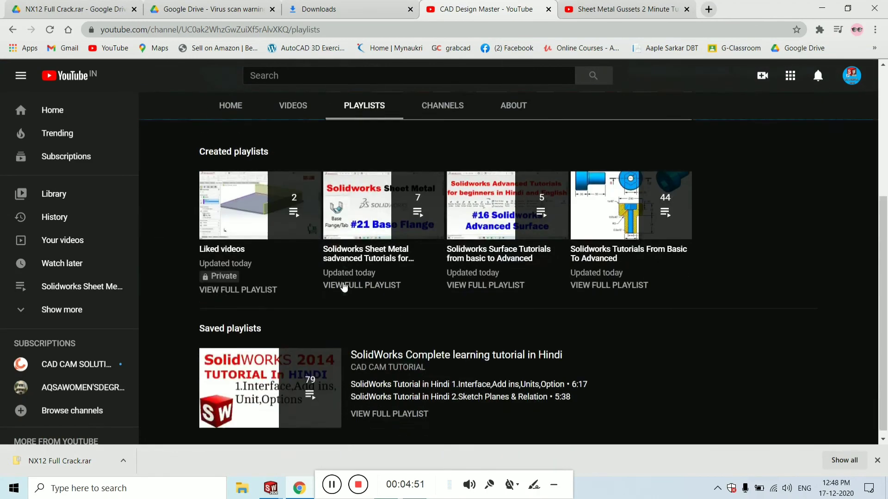
scroll(342, 288, "up", 3)
scroll(342, 289, "down", 3)
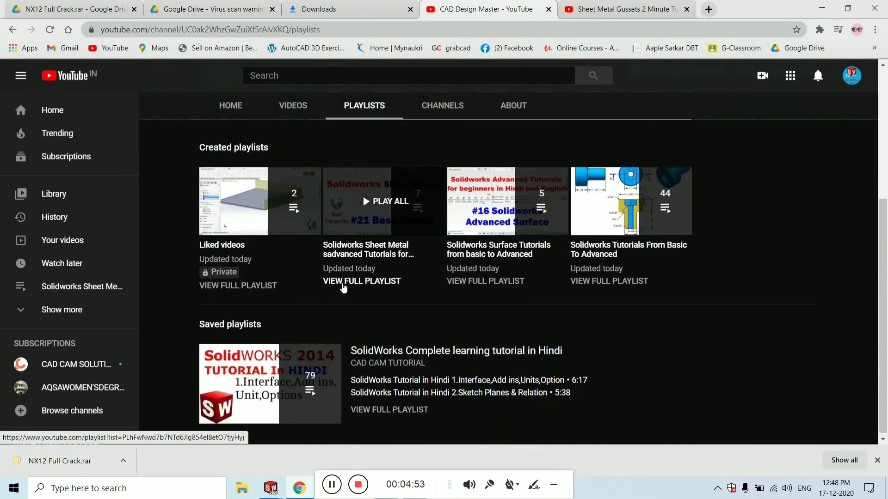
scroll(342, 288, "up", 3)
scroll(342, 289, "down", 3)
scroll(342, 289, "up", 3)
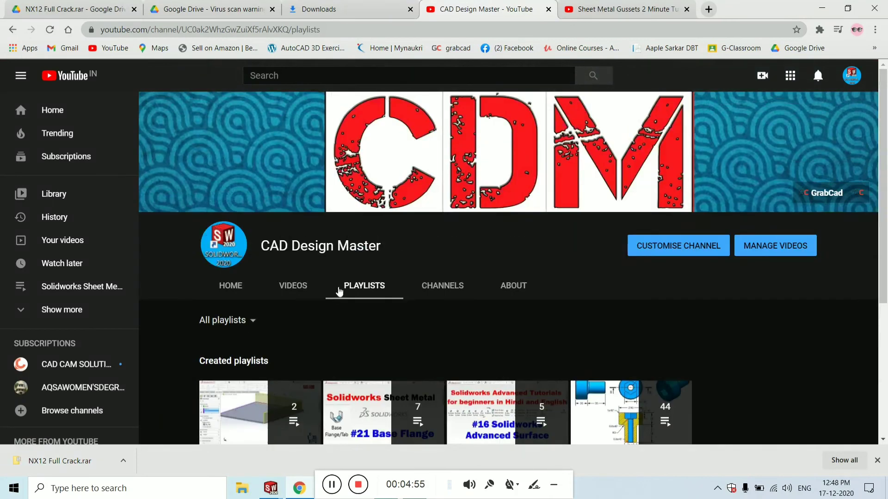
Step: Look over the channel's uploaded videos again and switch back to SolidWorks
left_click(301, 287)
scroll(576, 323, "down", 3)
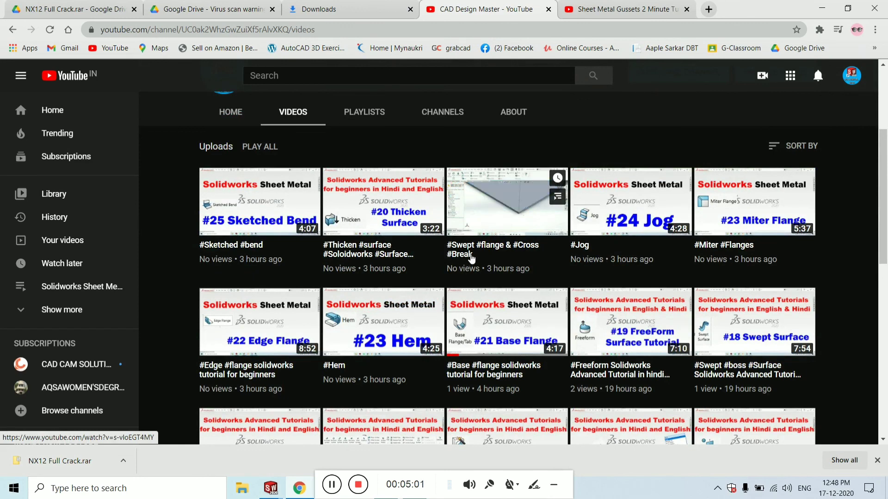
left_click(299, 491)
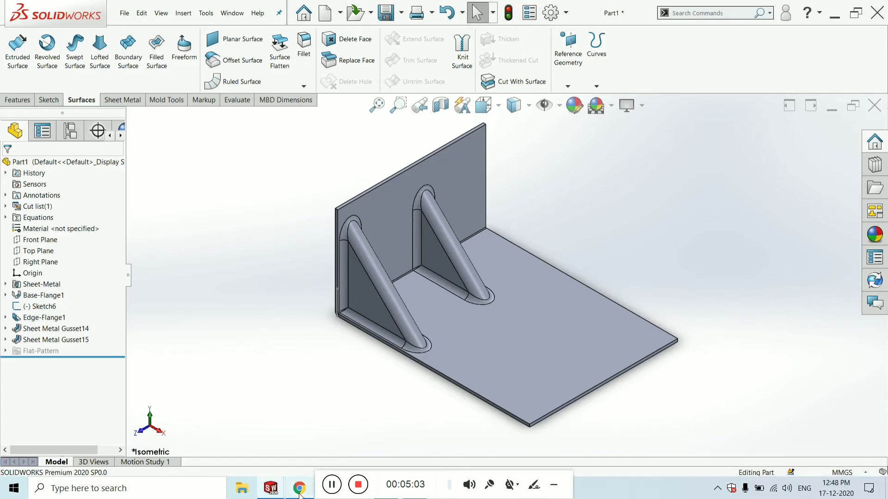